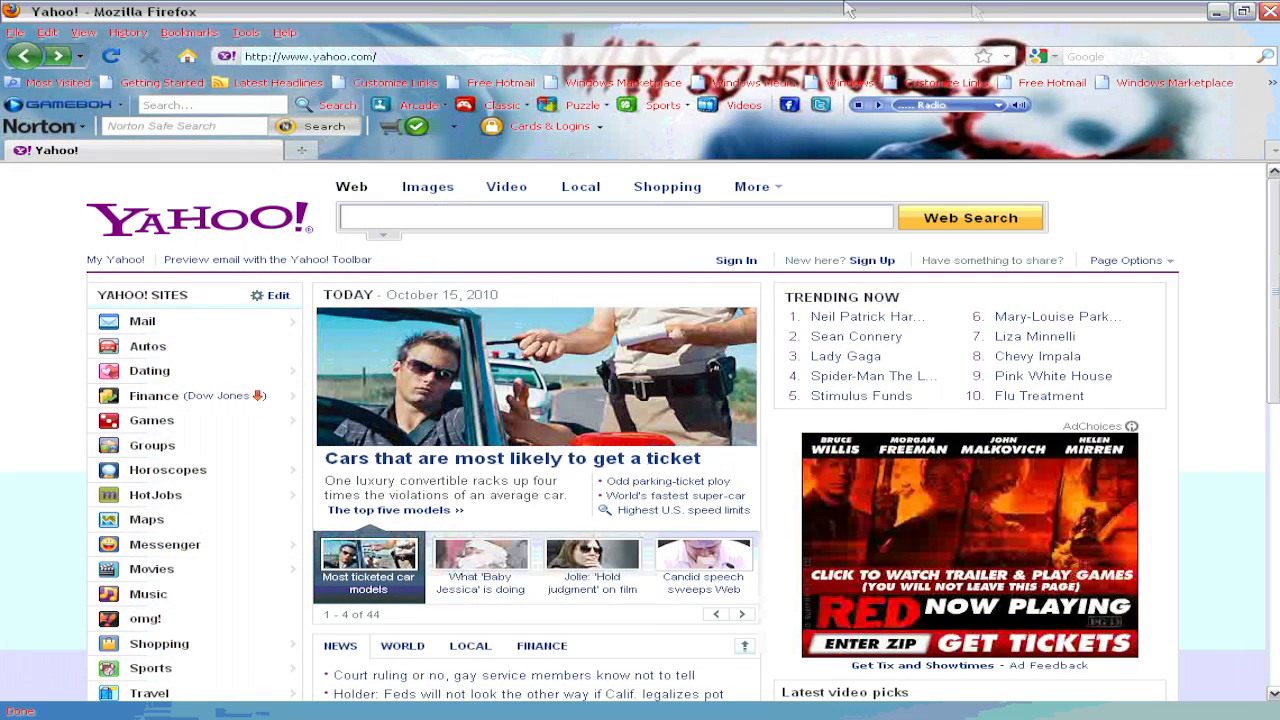
Go to ps3-themes.com and open the PS3 Theme Builder page at its download links
left_click(661, 56)
type("ps3")
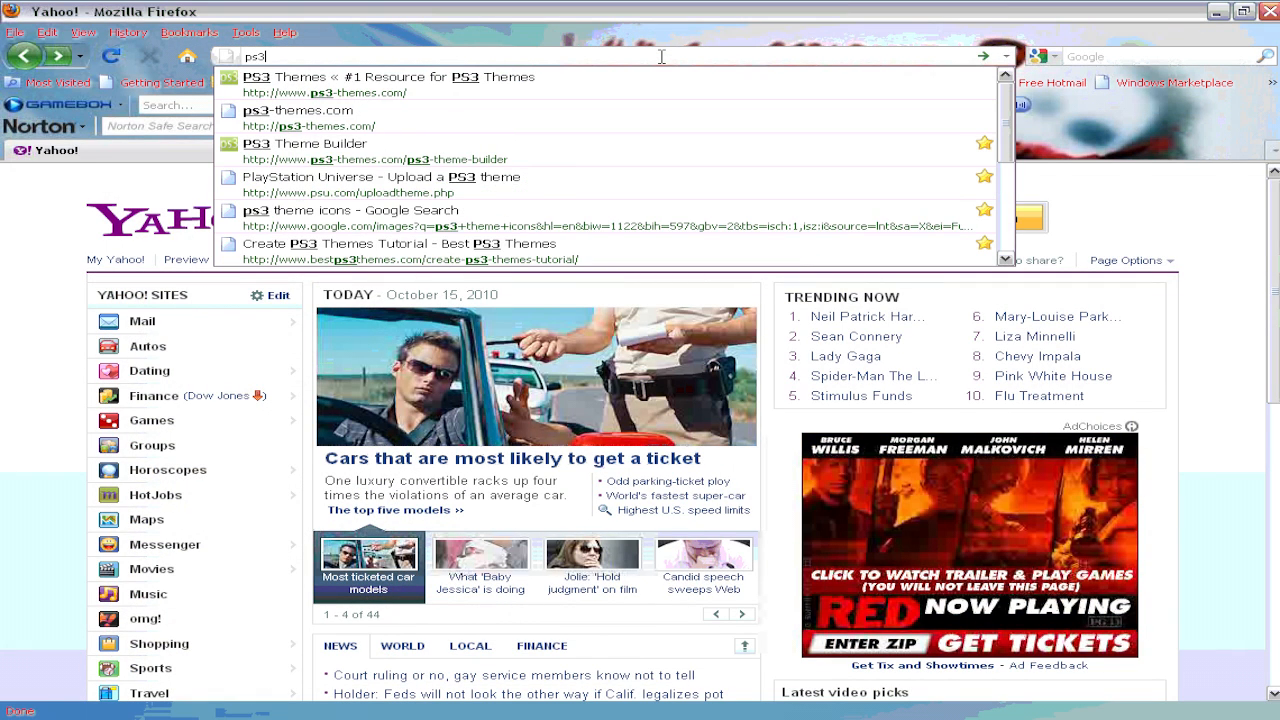
type("-the")
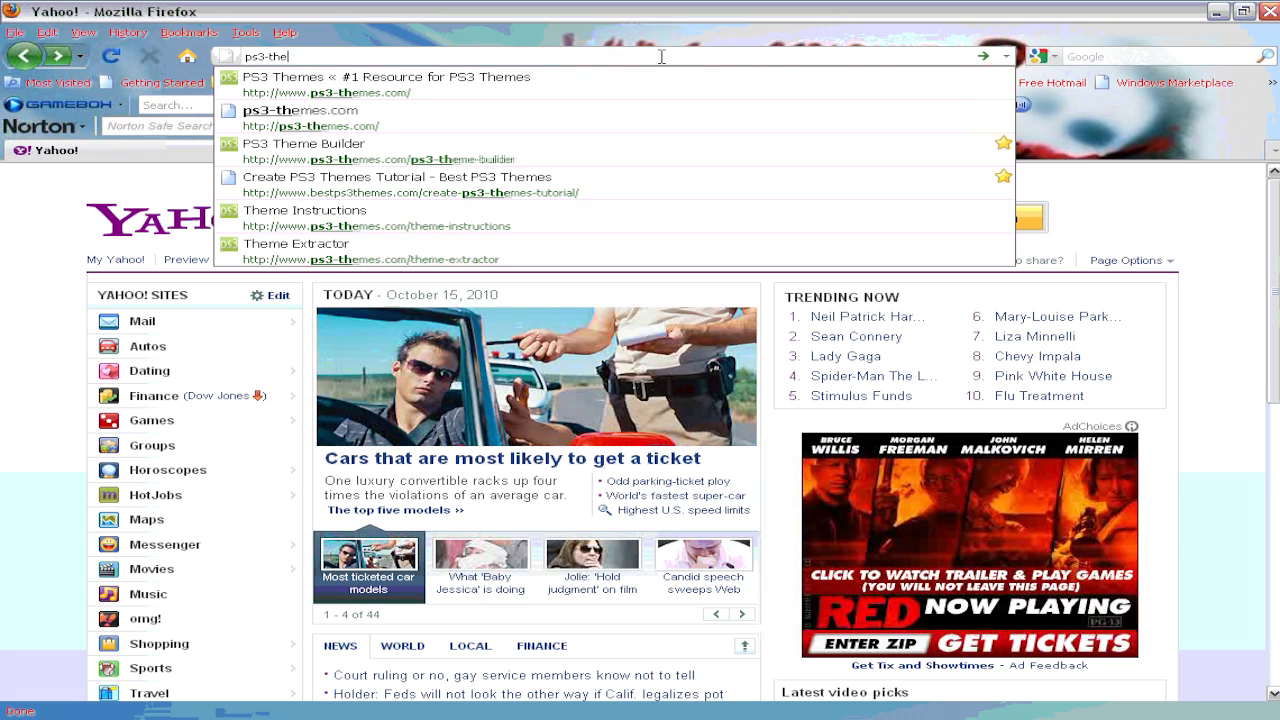
type("mes.com")
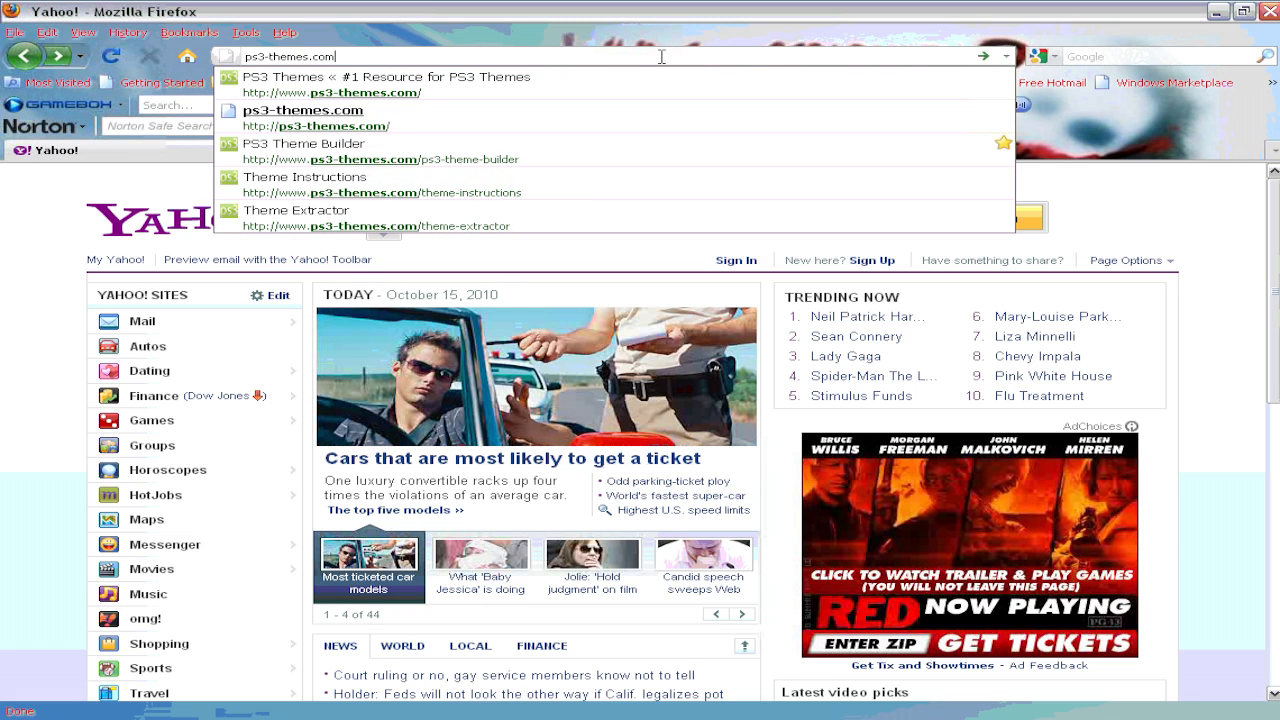
key("Return")
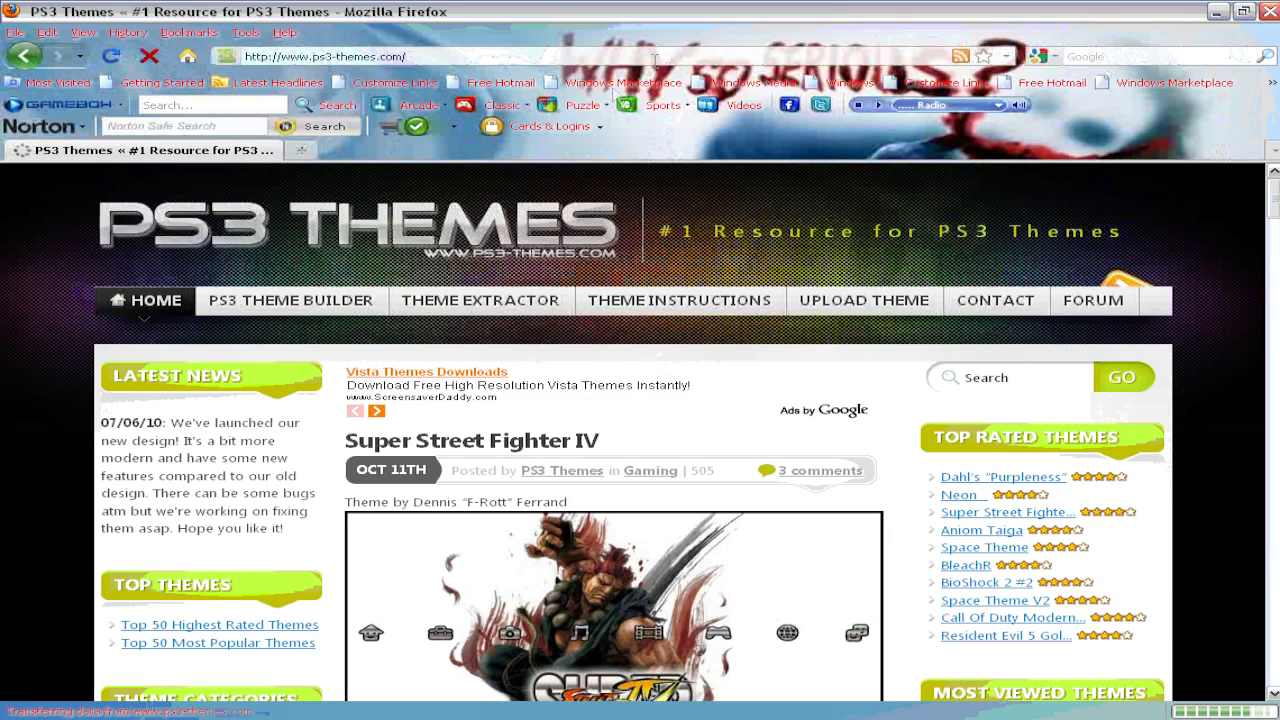
left_click(281, 306)
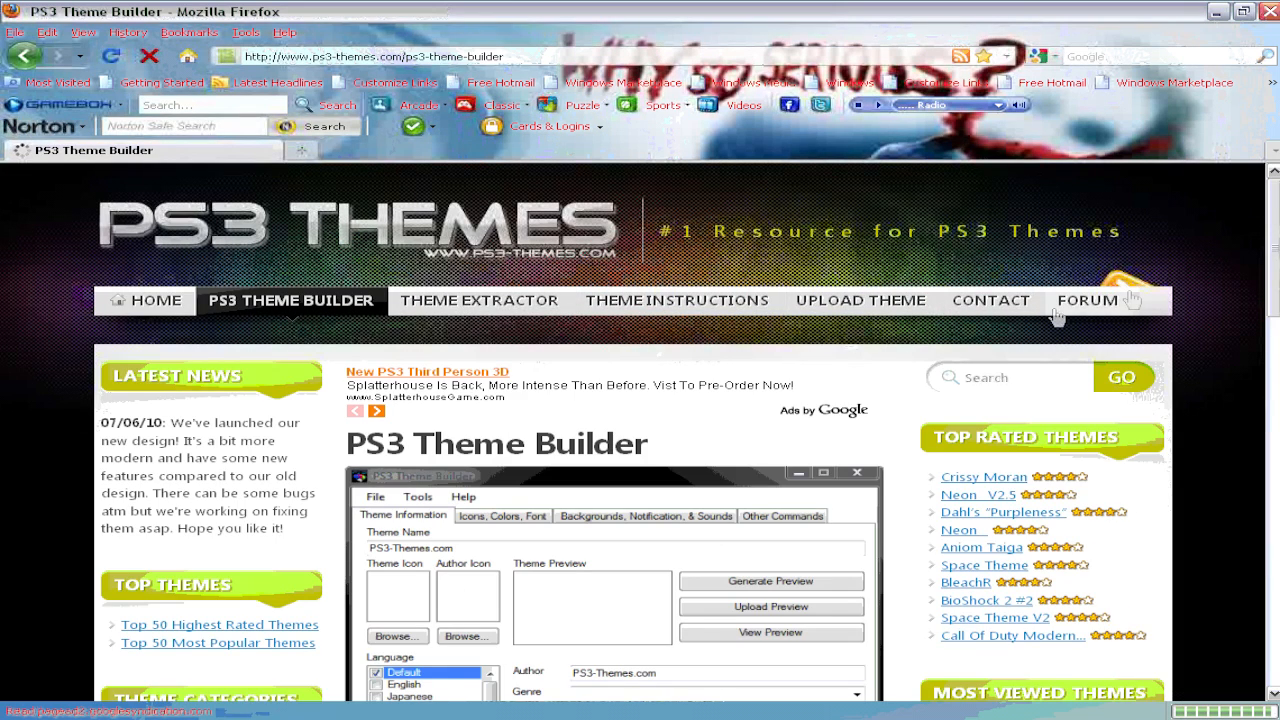
left_click_drag(1274, 215, 1230, 380)
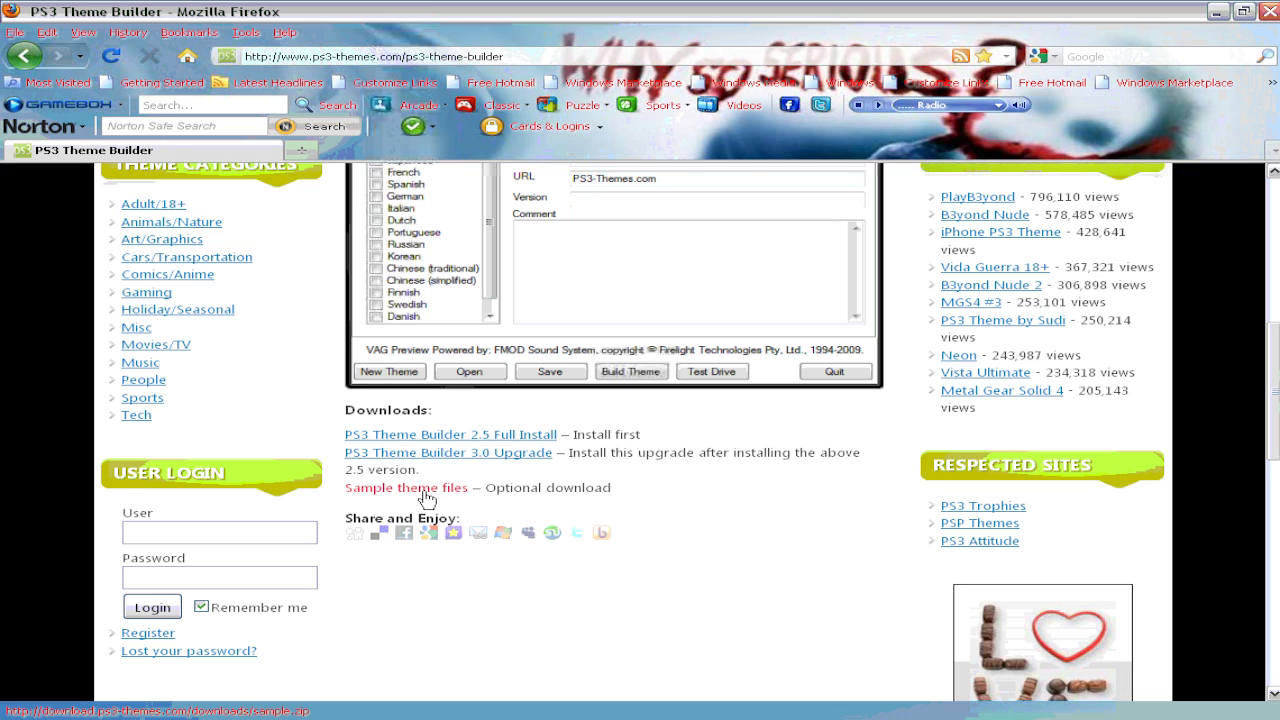
Minimize the browser, launch PS3 Theme Builder from the desktop, and move its window toward the middle of the desktop
left_click(1216, 12)
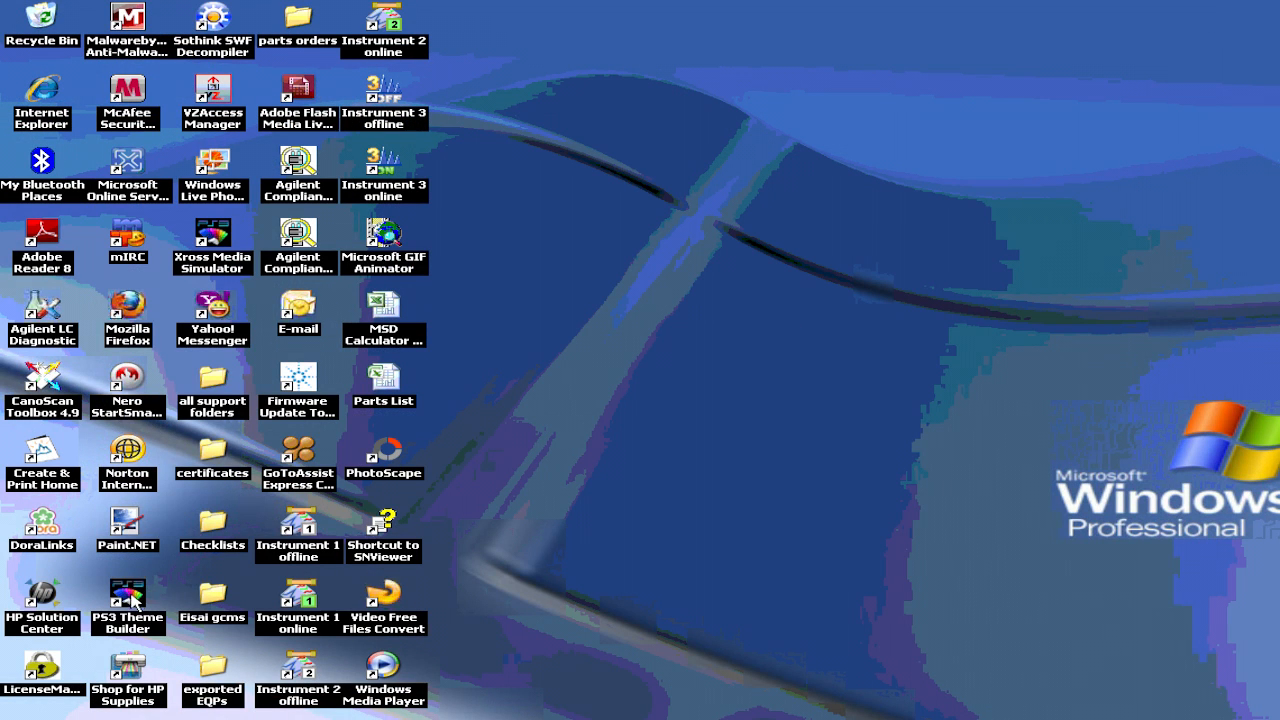
right_click(132, 611)
left_click(210, 312)
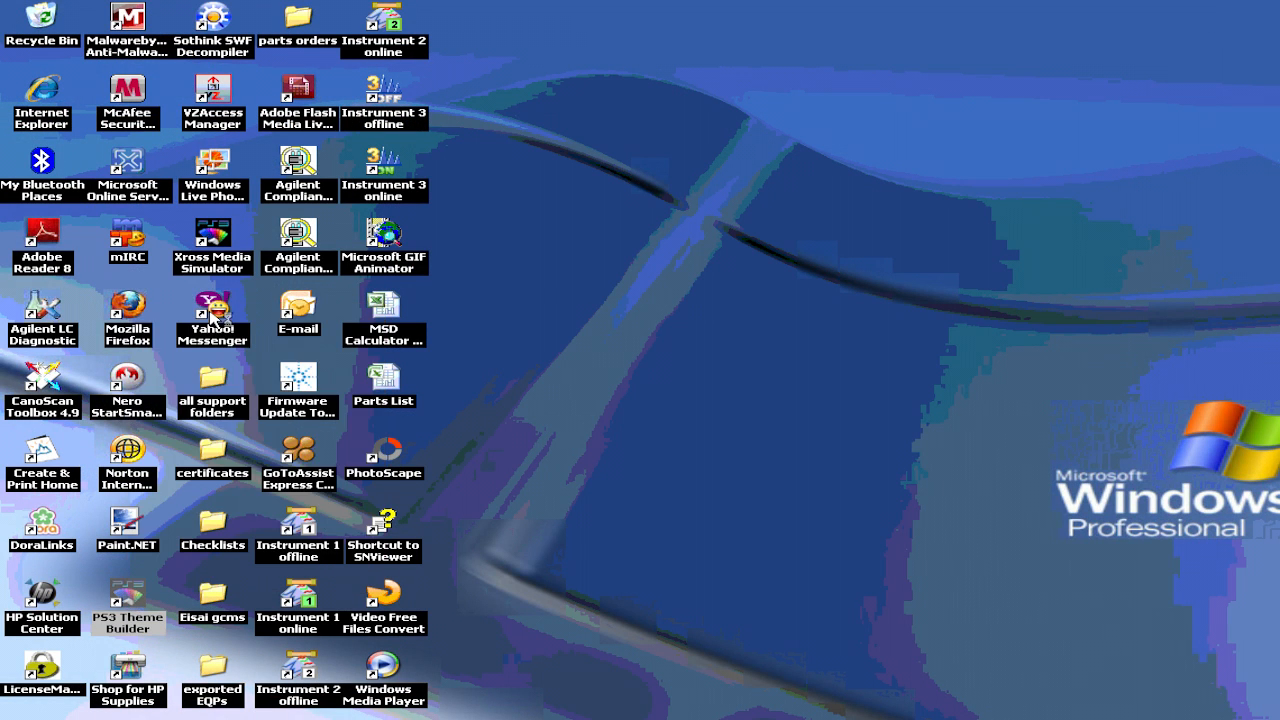
left_click_drag(333, 37, 665, 147)
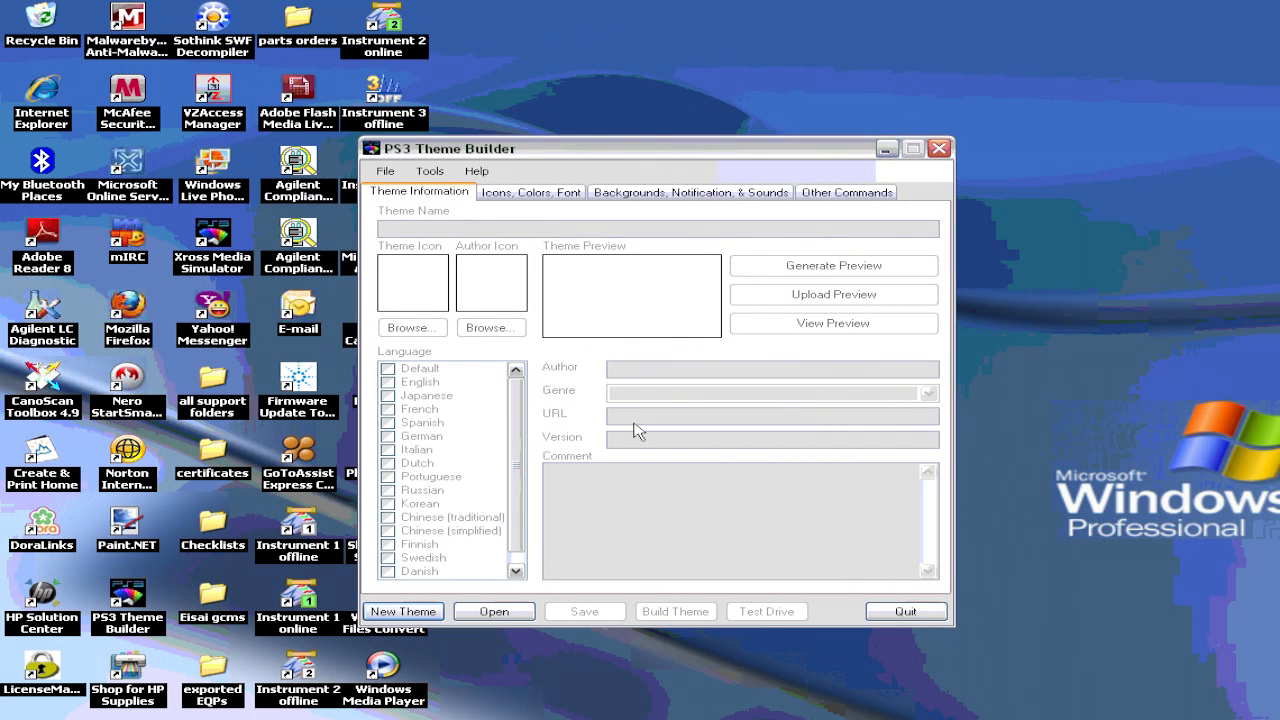
Create a new theme from scratch named "medal of honor"
left_click(406, 617)
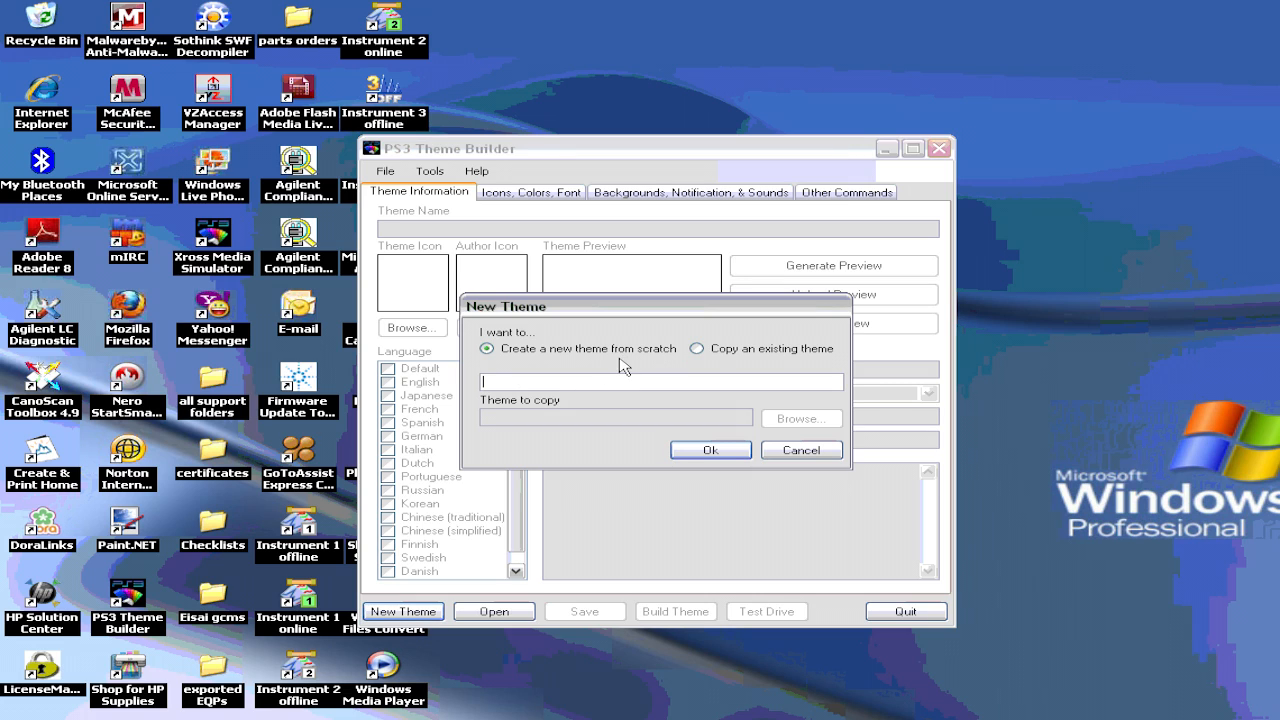
type("medal of honor")
left_click(712, 451)
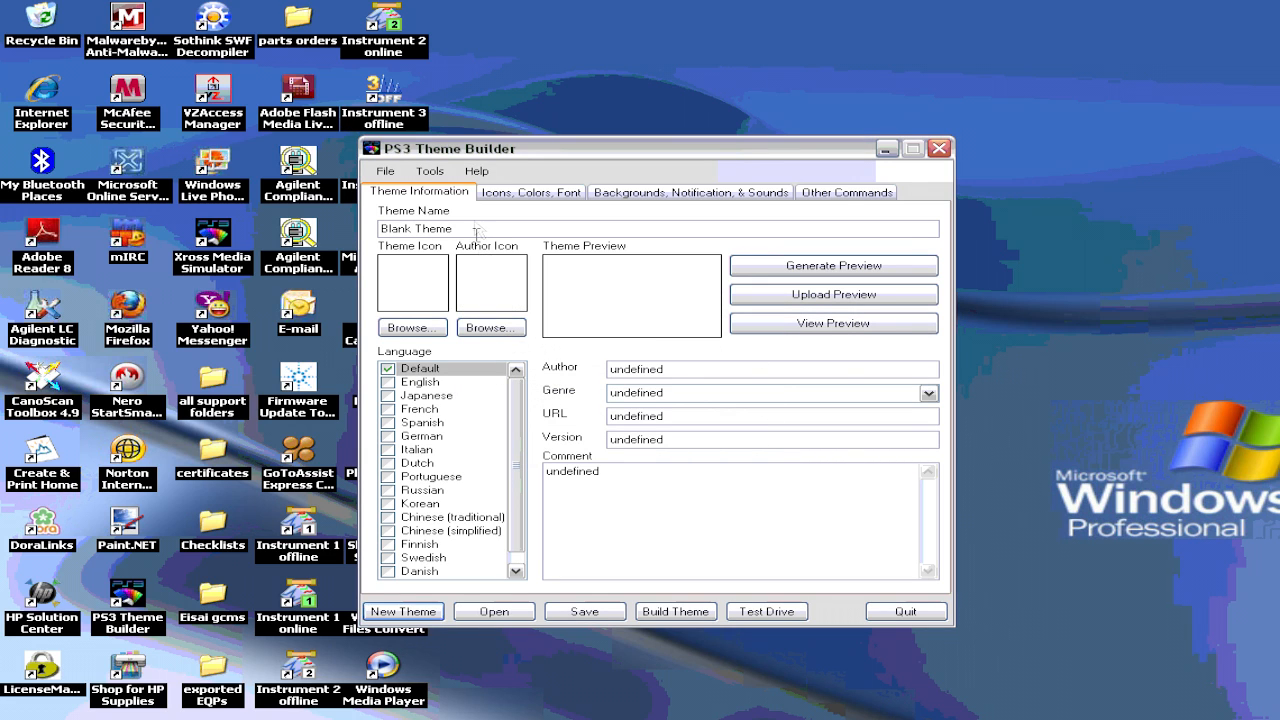
Replace the default theme name with "medal of honor" and enter the author's gamer tag
left_click_drag(470, 231, 373, 238)
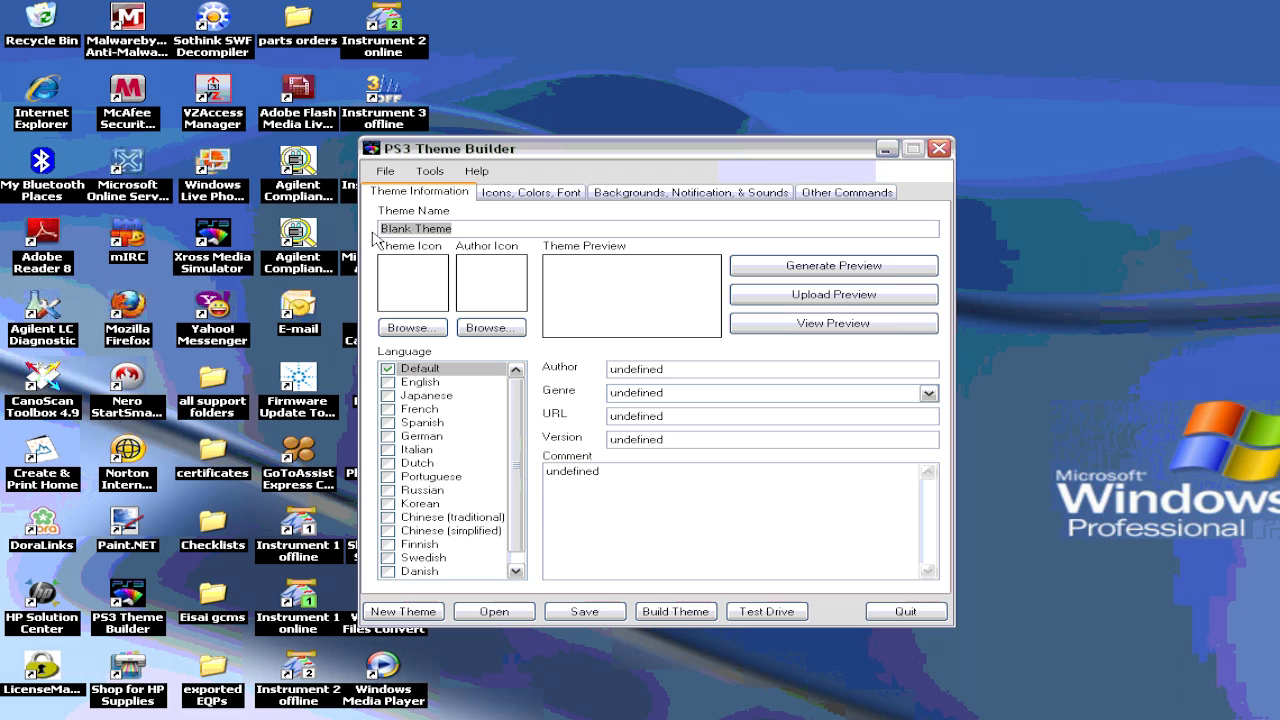
type("medal of honor")
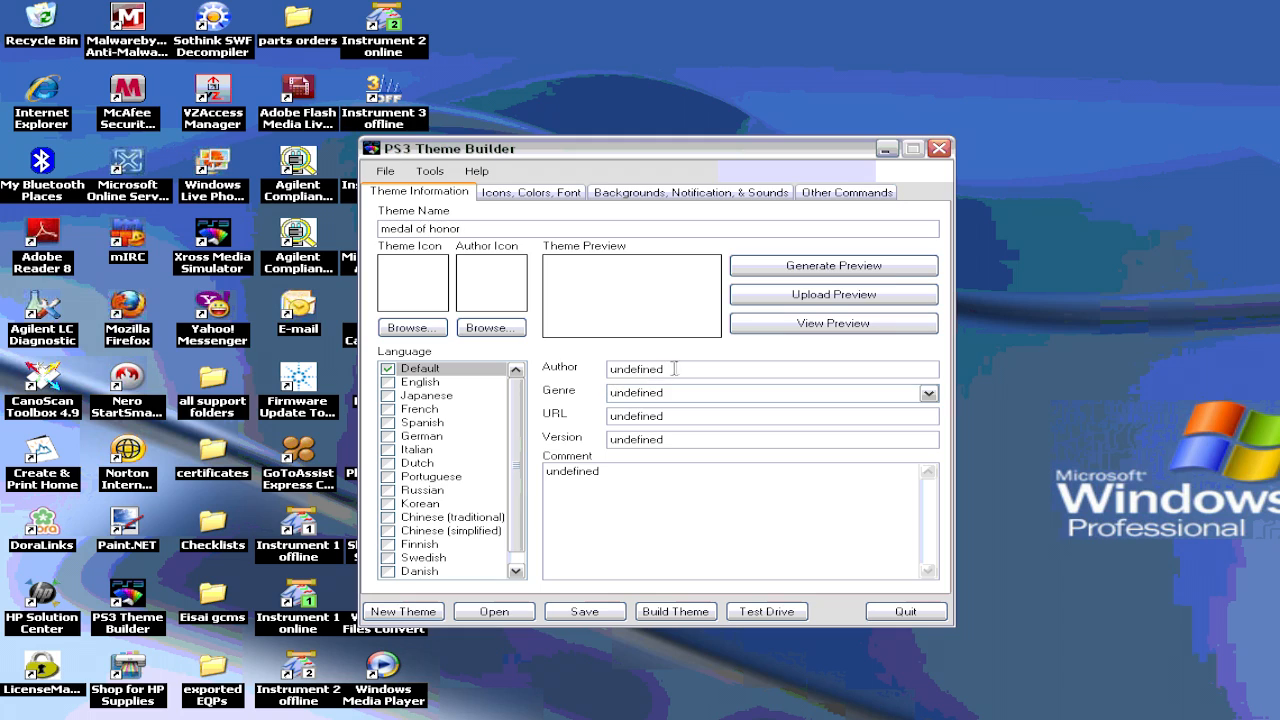
left_click_drag(668, 369, 580, 376)
type("NGN_OF_KO")
Set the theme's genre to Gaming and replace the comment with "medal of honor theme"
left_click(926, 393)
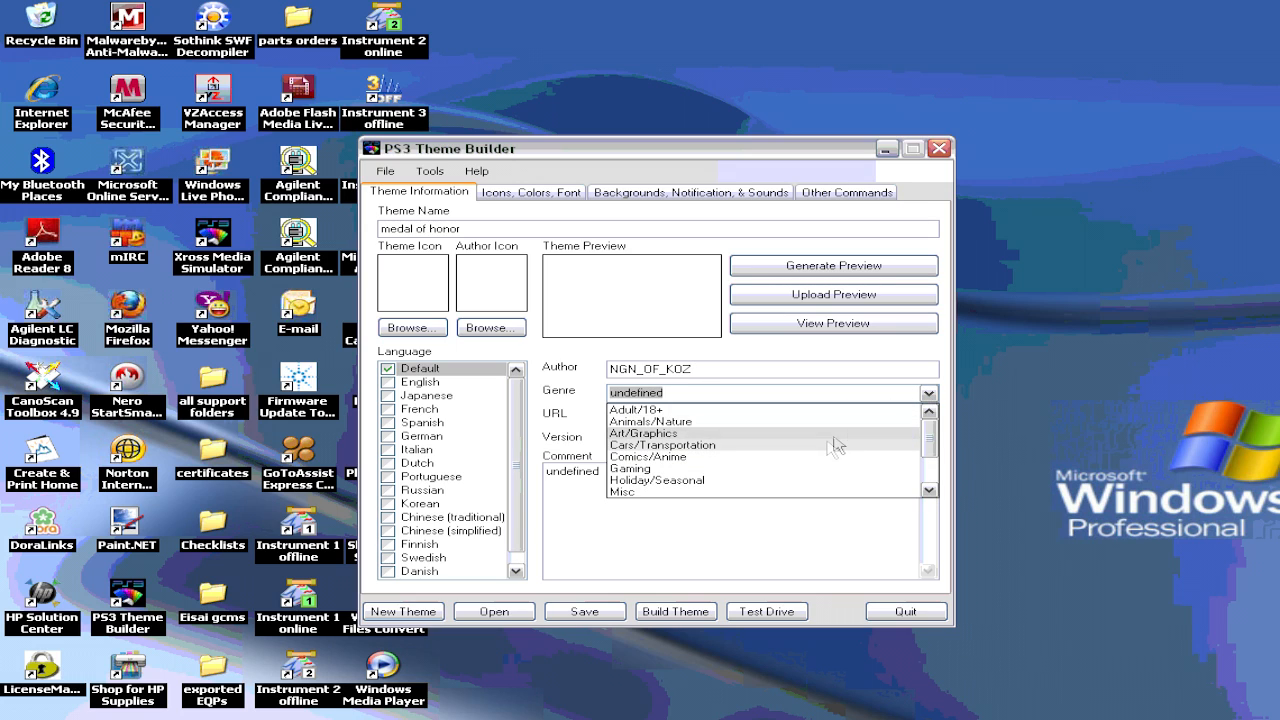
left_click(765, 473)
left_click_drag(630, 476, 531, 478)
type("medal of h")
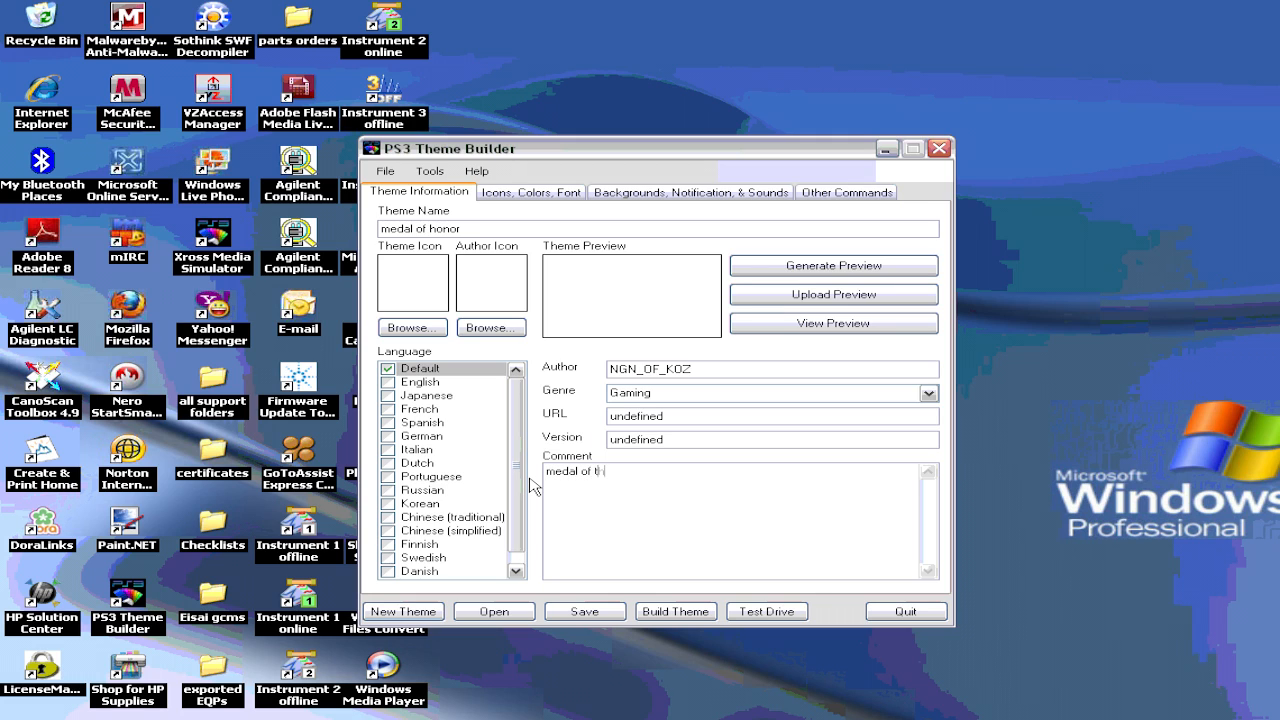
type("onor theme")
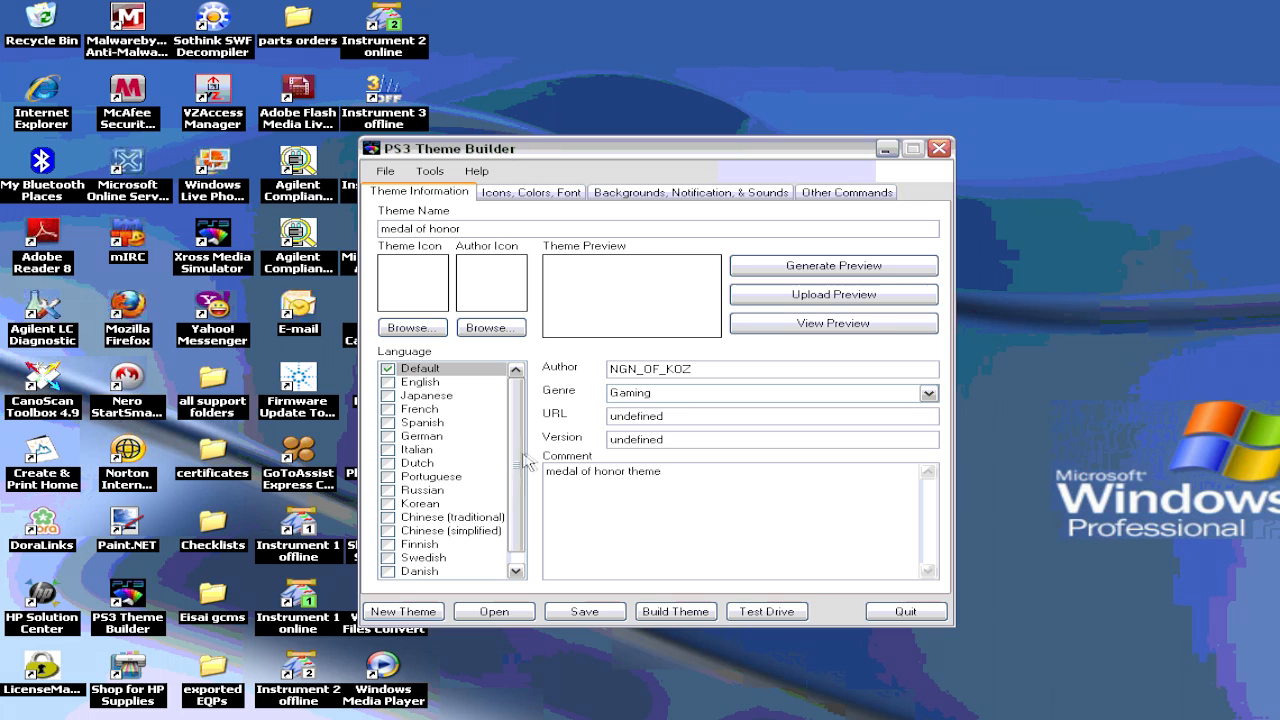
scroll(520, 432, "down", 1)
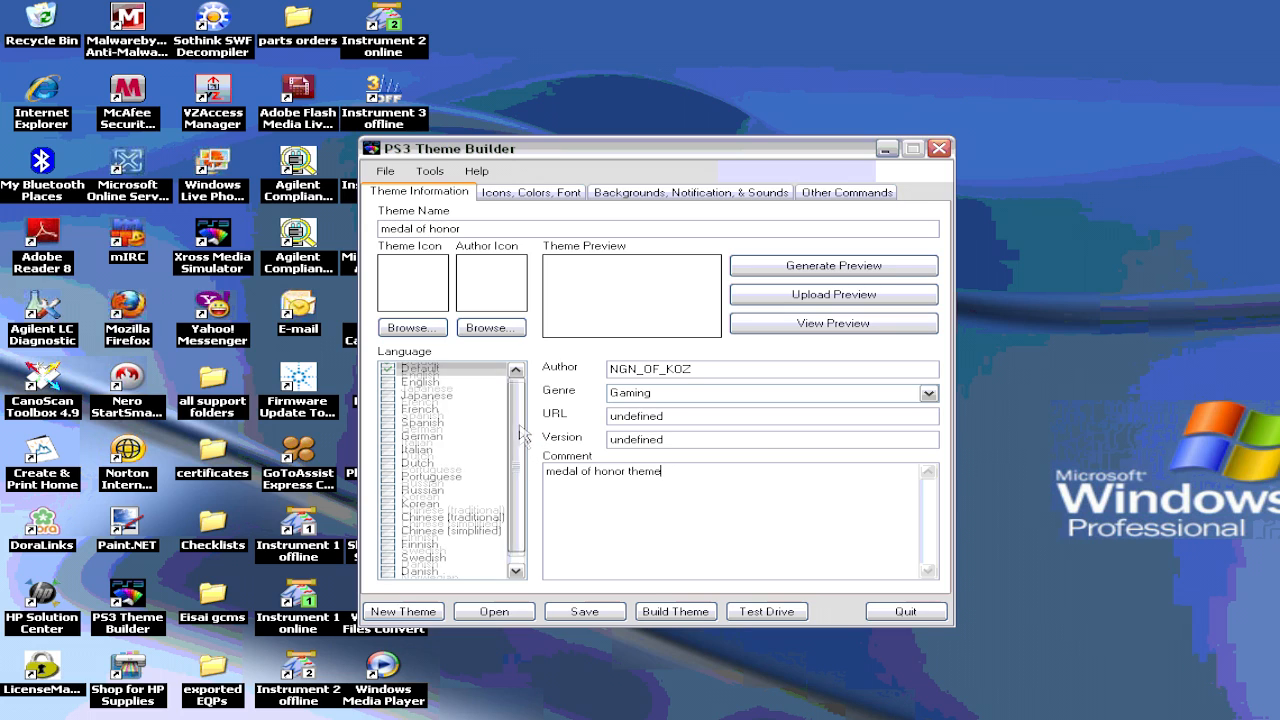
scroll(505, 430, "up", 1)
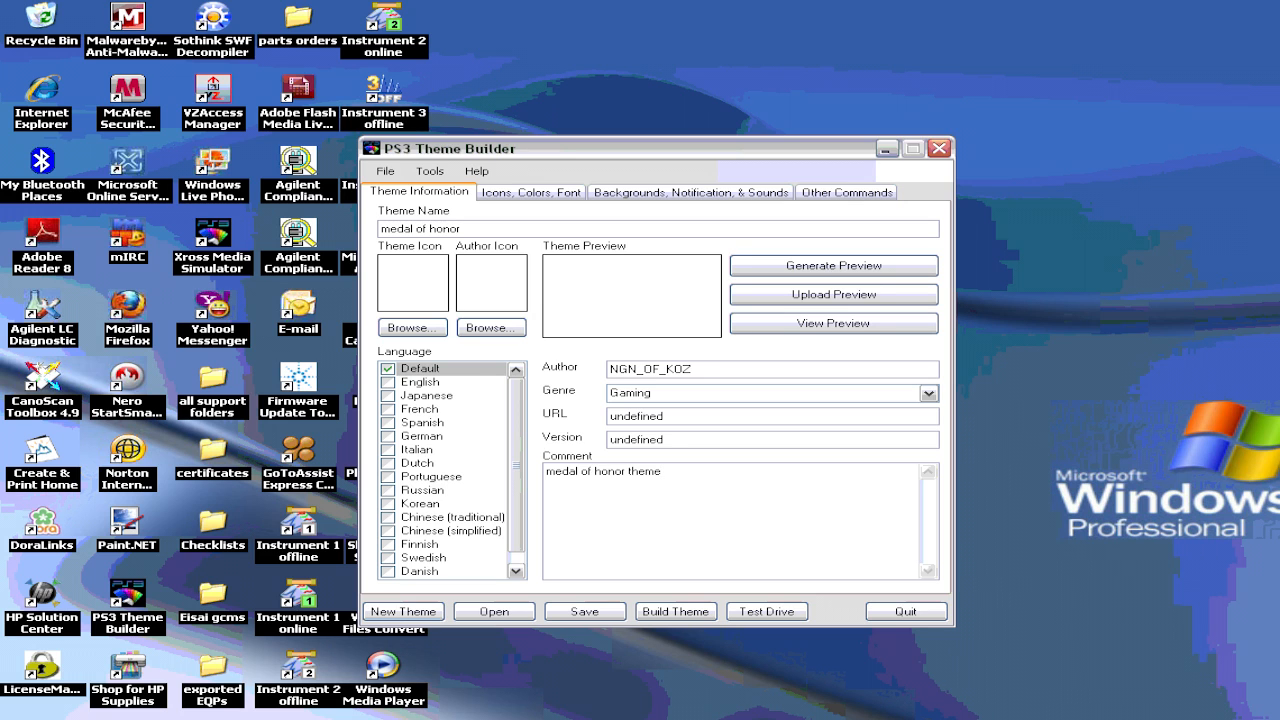
Preview the "medal honor background 2" image in the medal of honor stuff folder, and return to PS3 Theme Builder
key("alt+Tab")
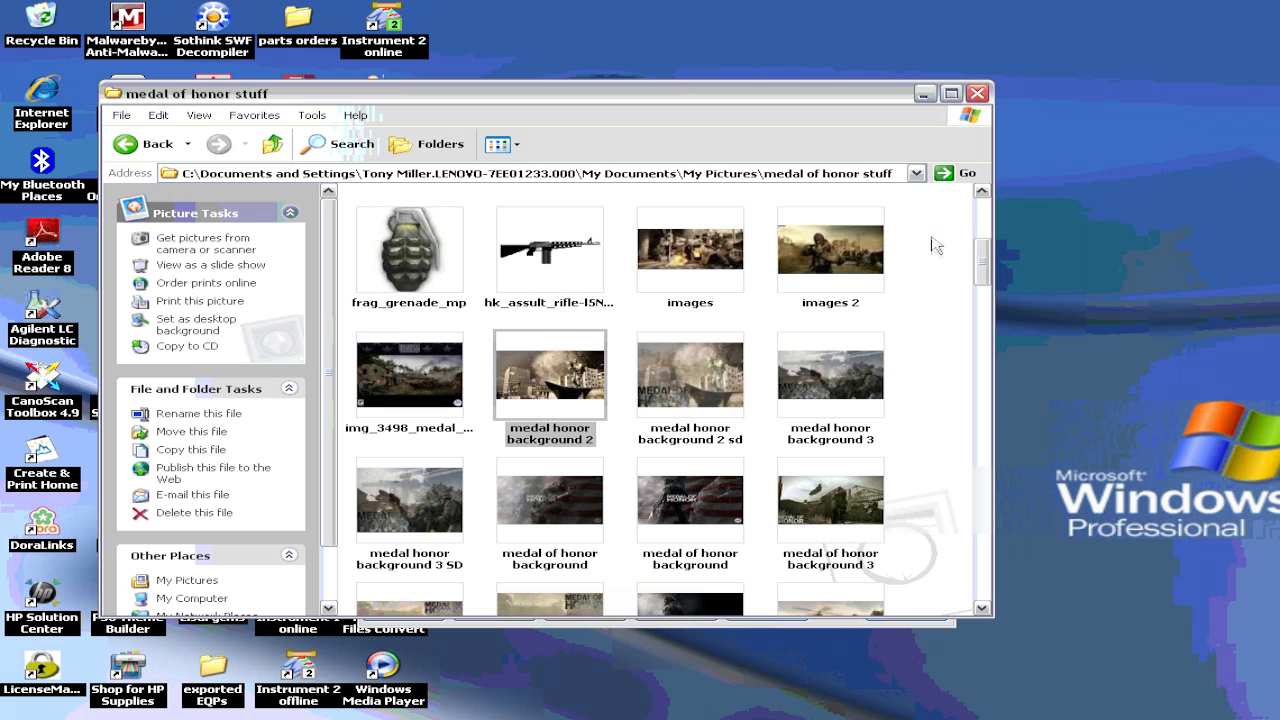
scroll(980, 262, "down", 2)
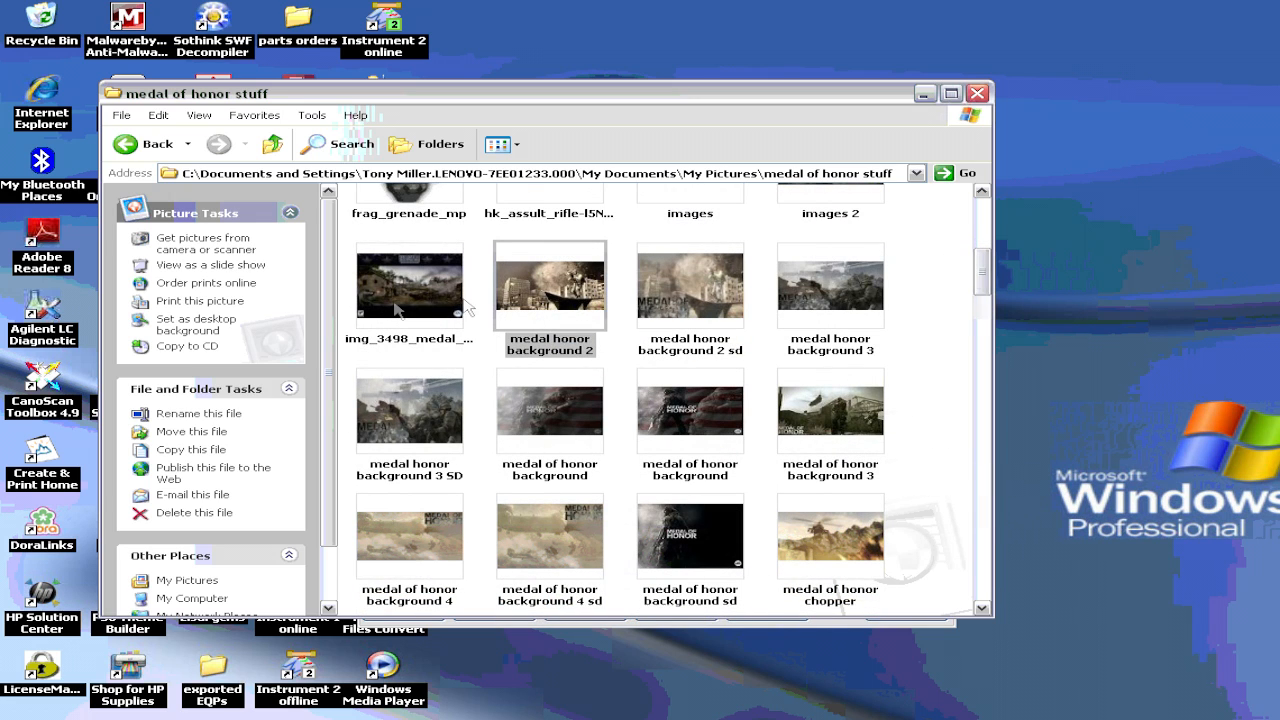
right_click(549, 299)
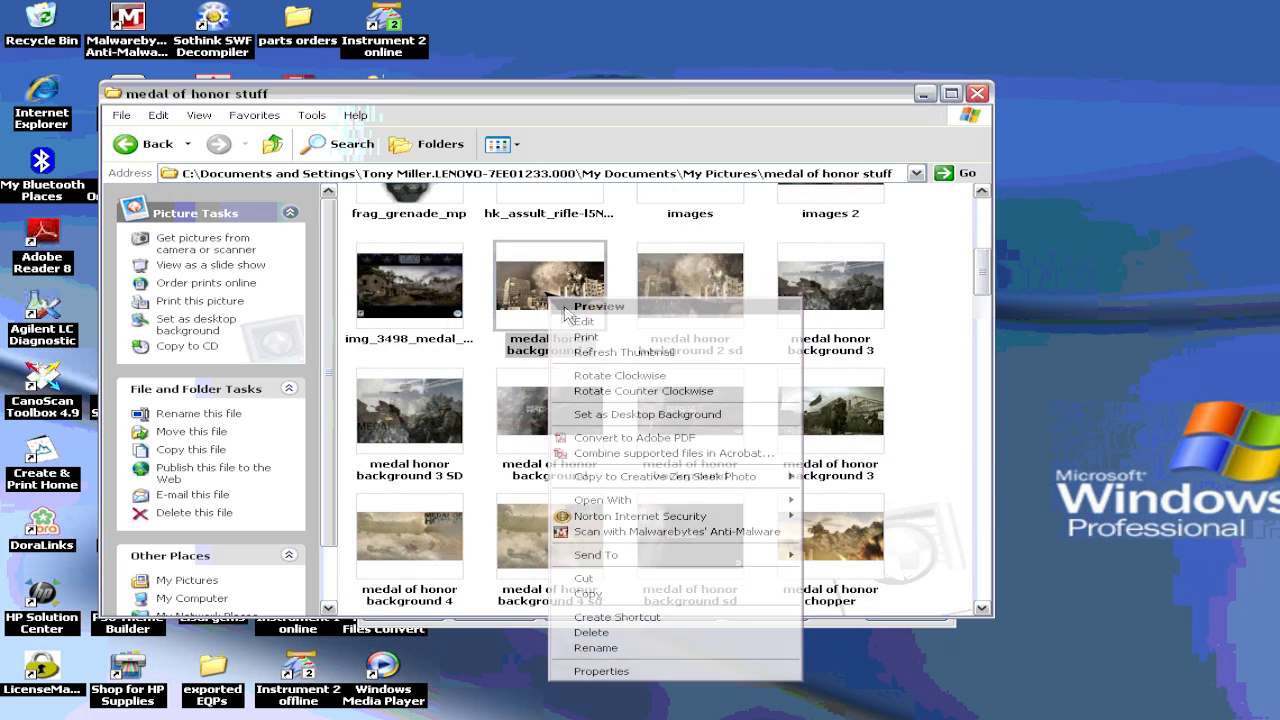
left_click(580, 306)
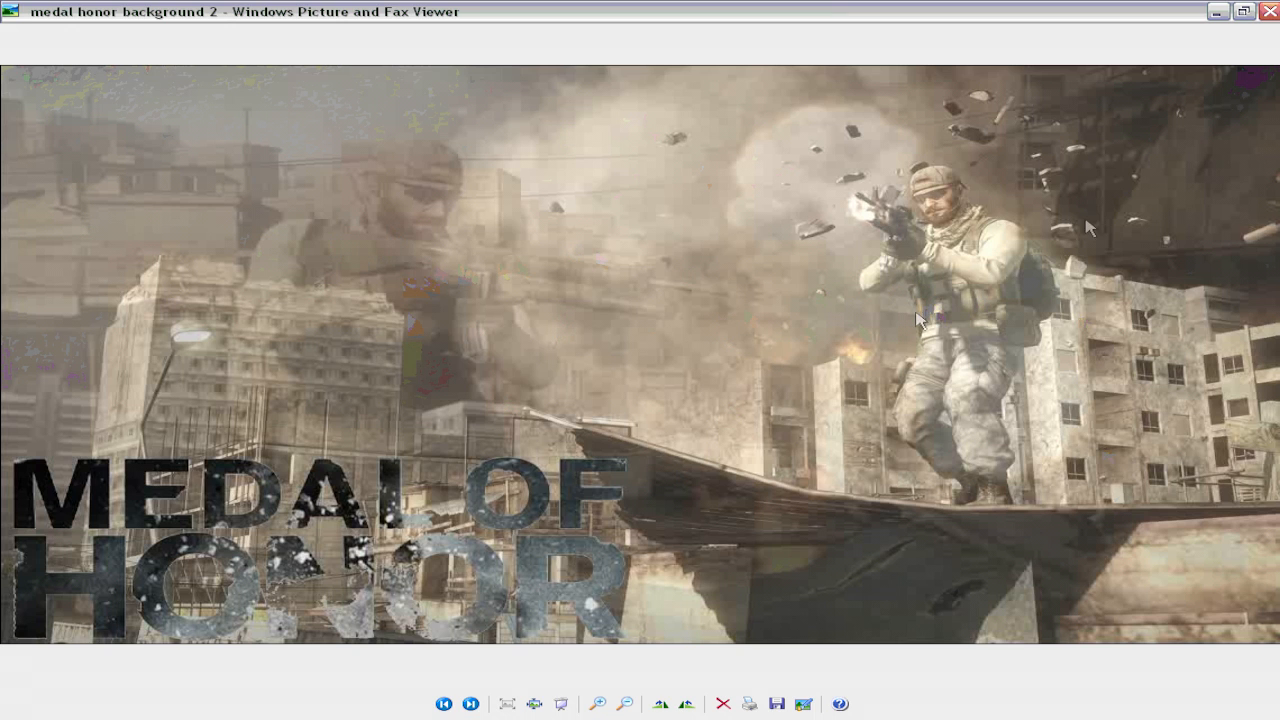
left_click(1268, 12)
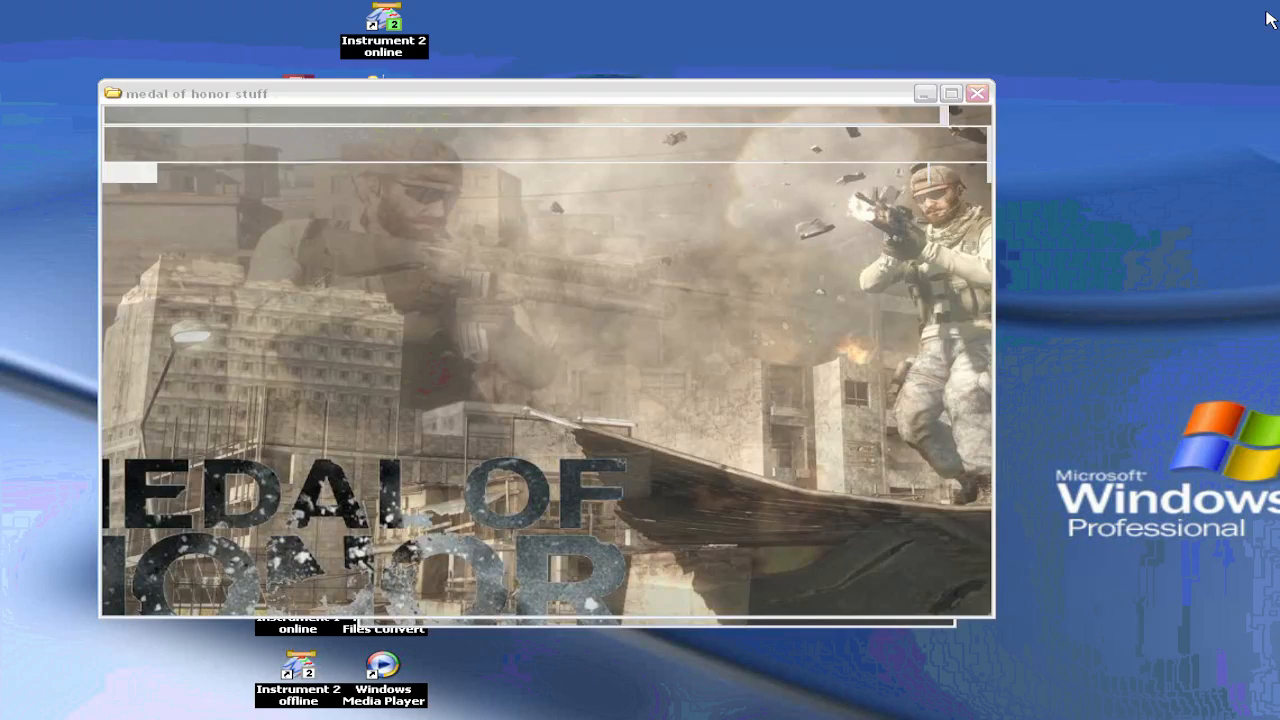
left_click(925, 95)
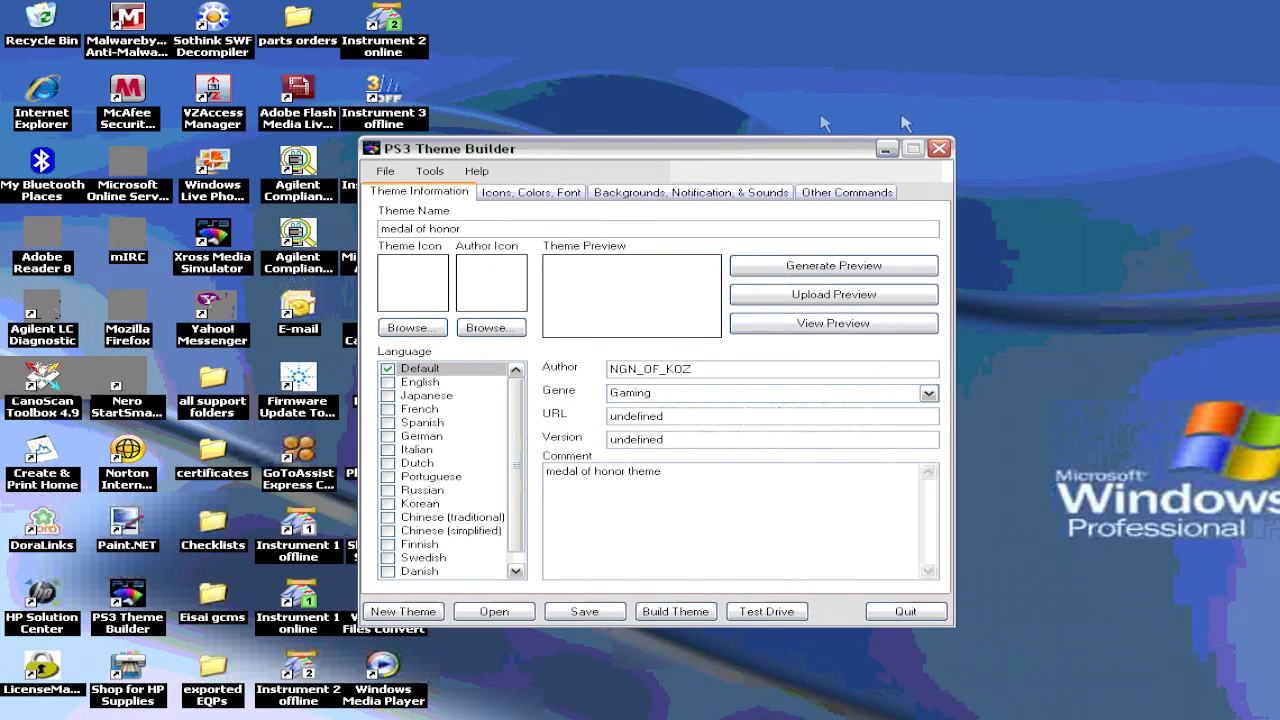
Add a new background and load "medal honor background 2" from the medal of honor stuff folder as its HD image
left_click(650, 195)
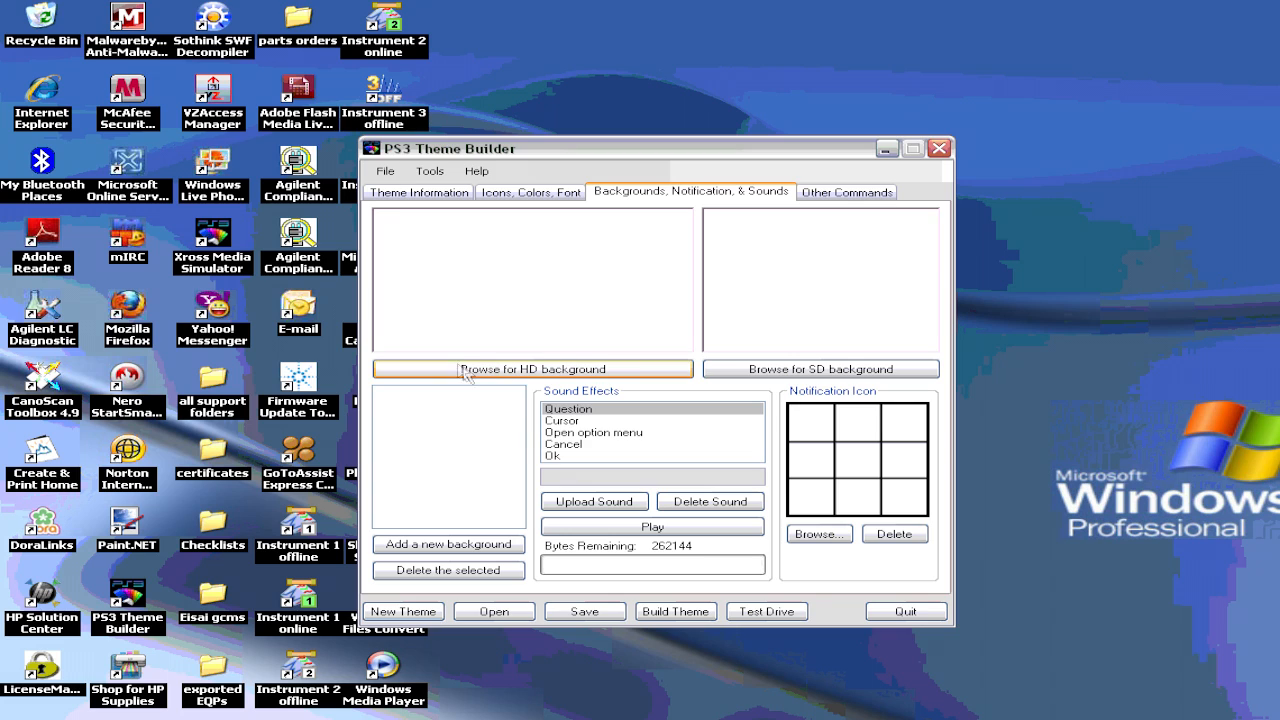
left_click(463, 550)
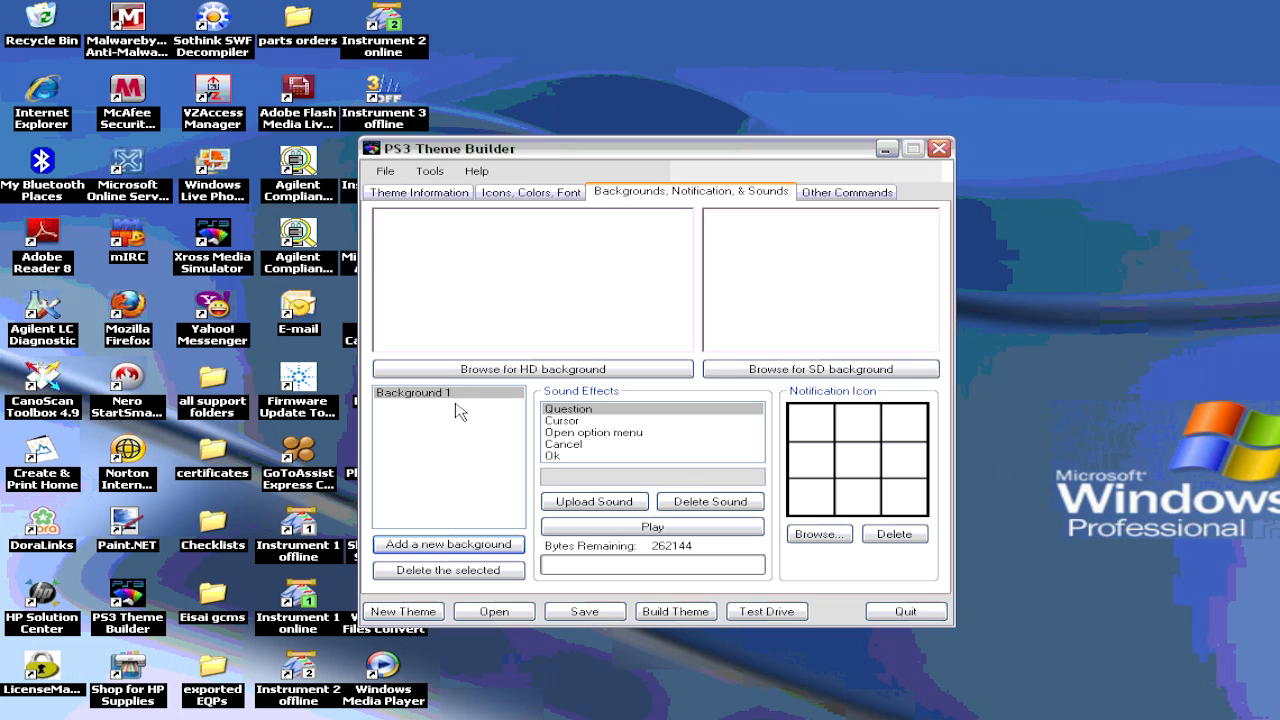
left_click(568, 372)
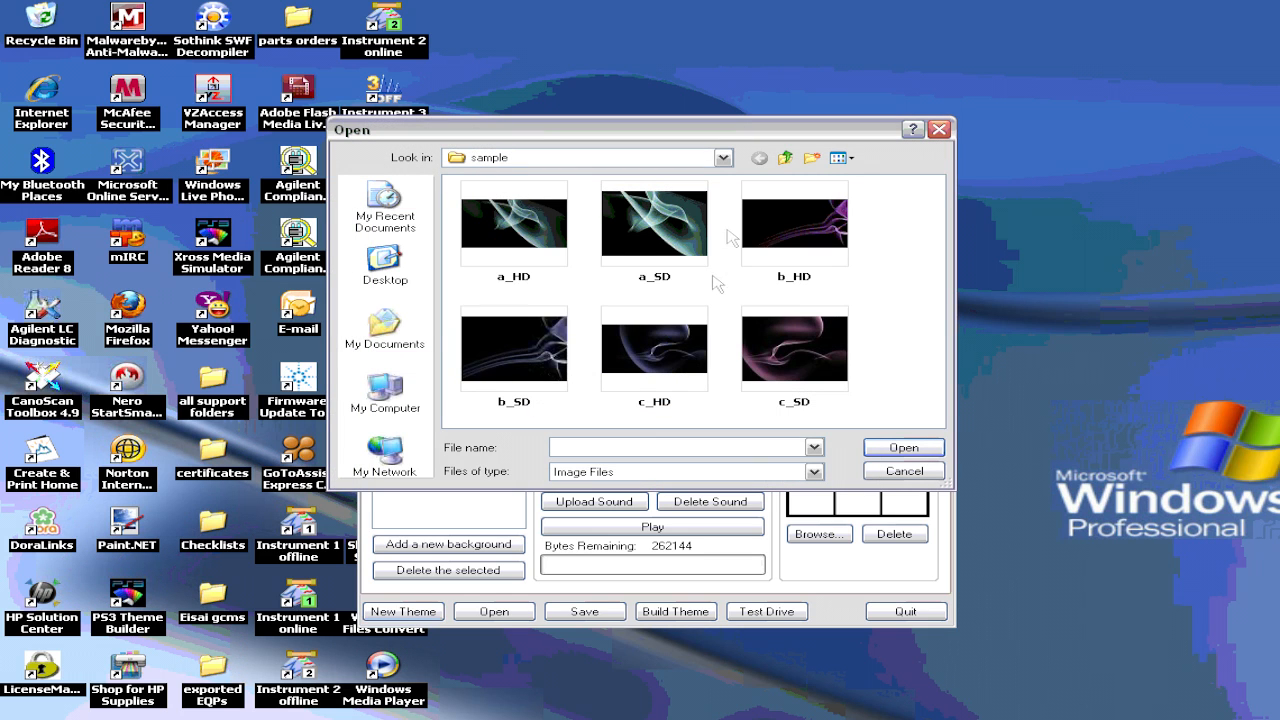
left_click(786, 158)
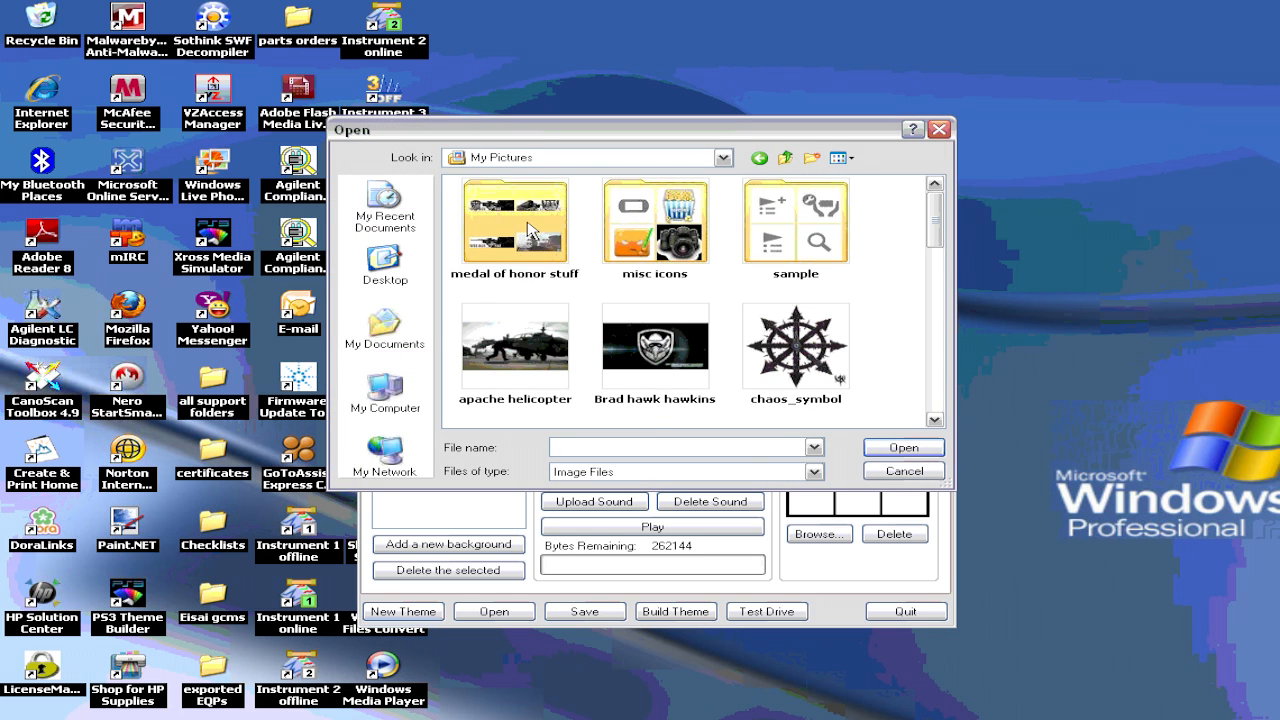
right_click(541, 233)
left_click(544, 236)
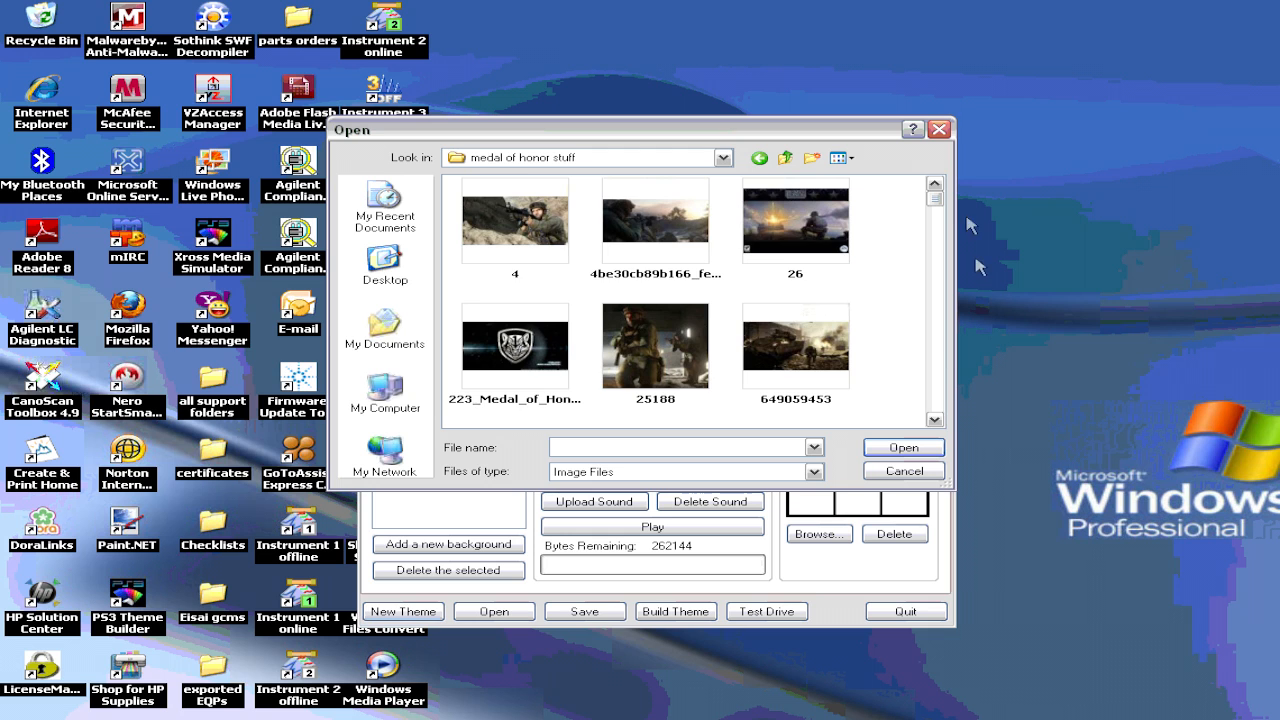
left_click_drag(933, 200, 937, 238)
left_click(808, 262)
right_click(808, 262)
left_click(812, 265)
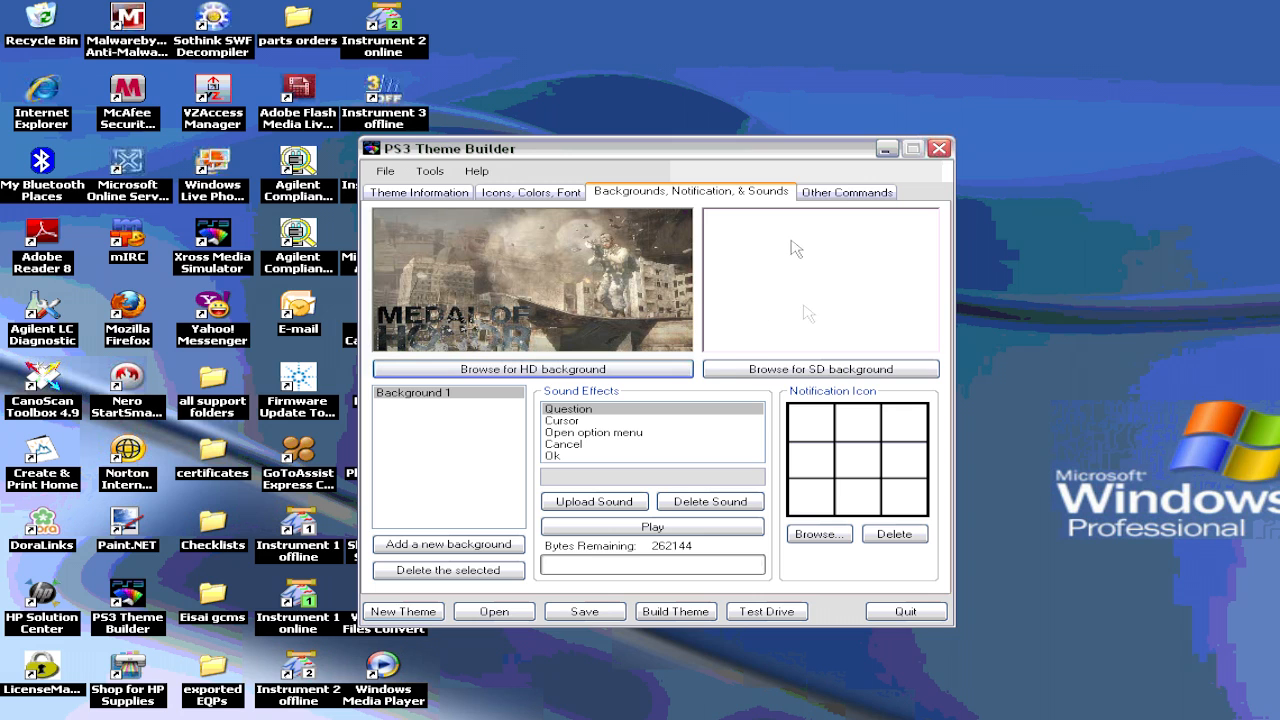
Try to load "medal honor background 2" as the SD image of Background 1
left_click(763, 372)
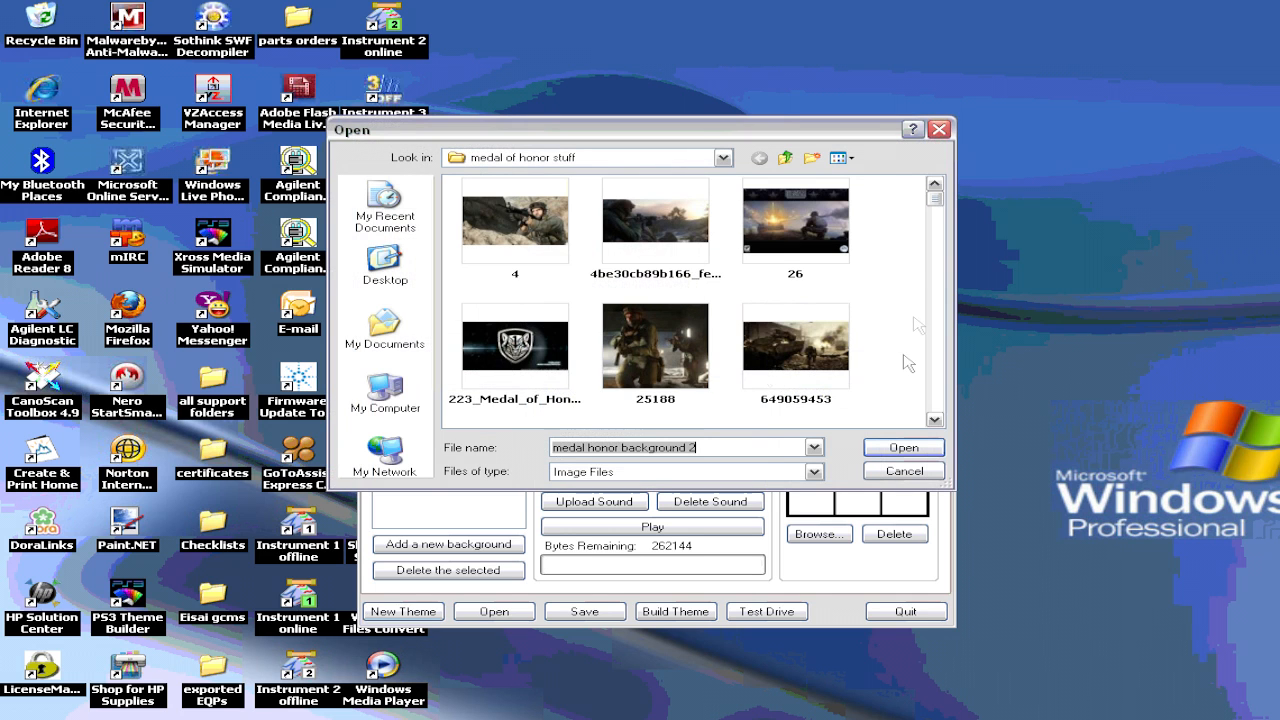
left_click_drag(941, 203, 914, 252)
right_click(829, 266)
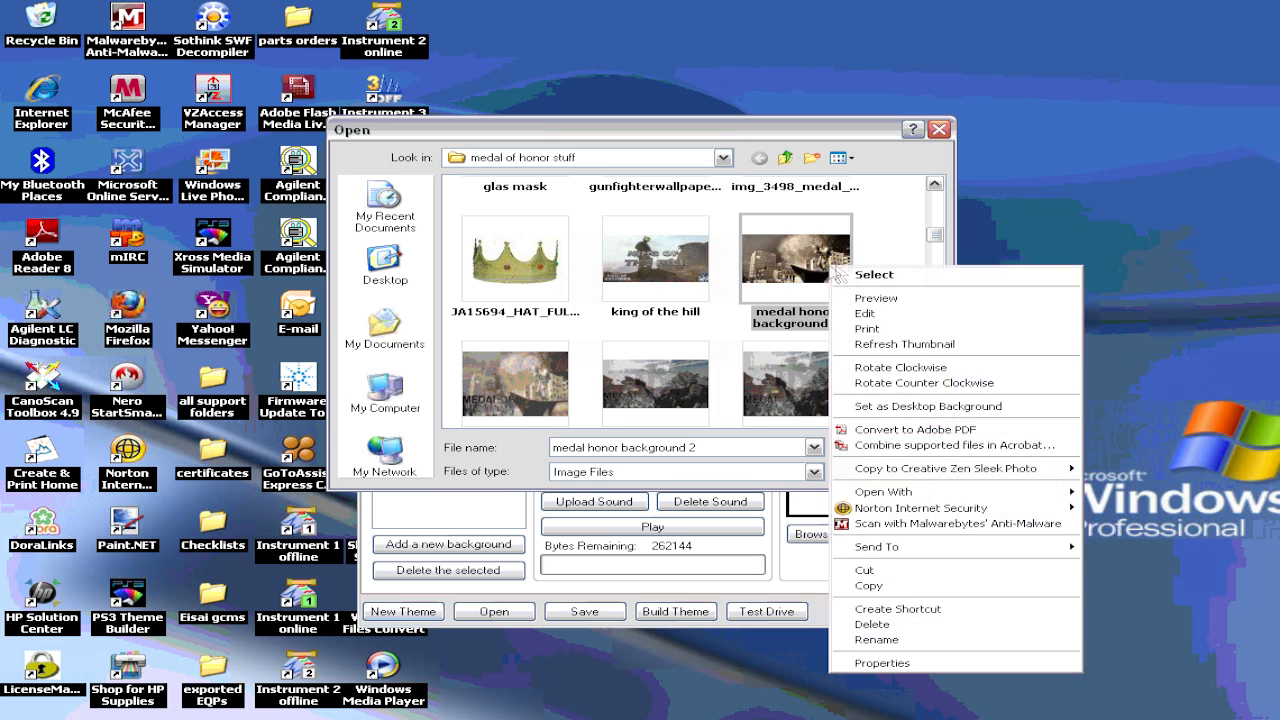
left_click(872, 276)
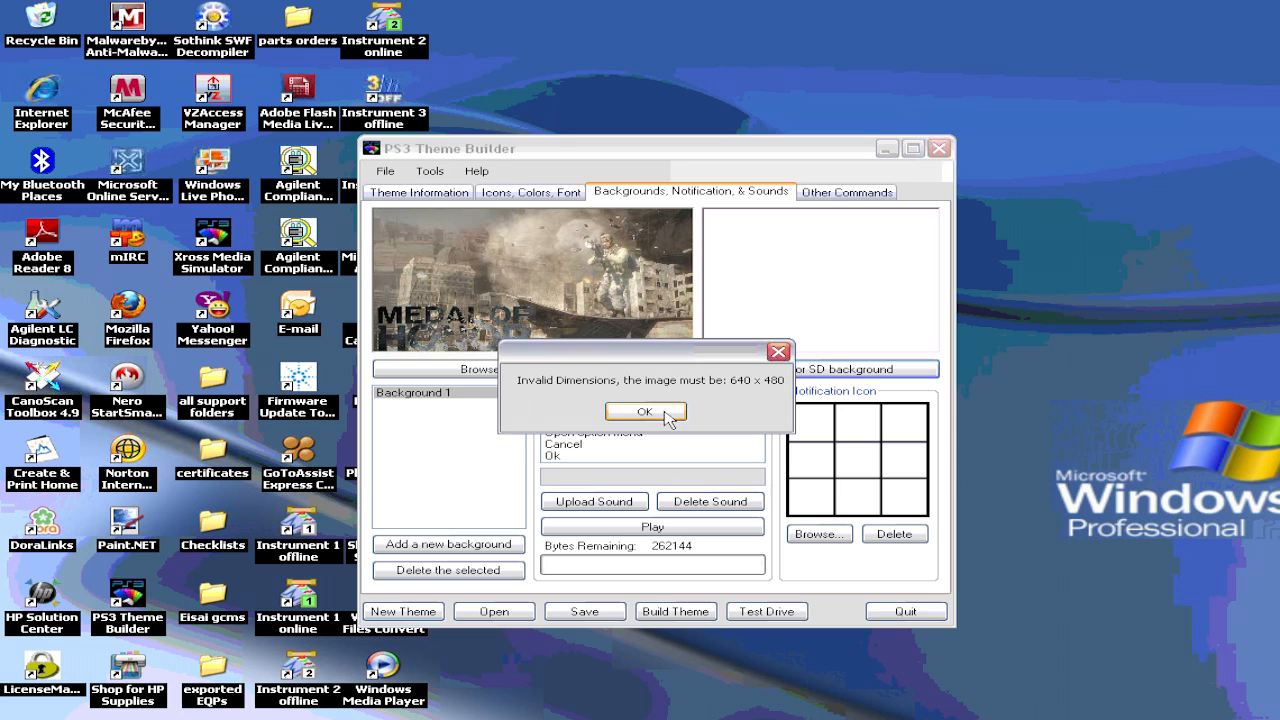
left_click(667, 416)
Load "medal honor background 2 sd" from the medal of honor stuff folder as the SD image of Background 1
left_click(815, 370)
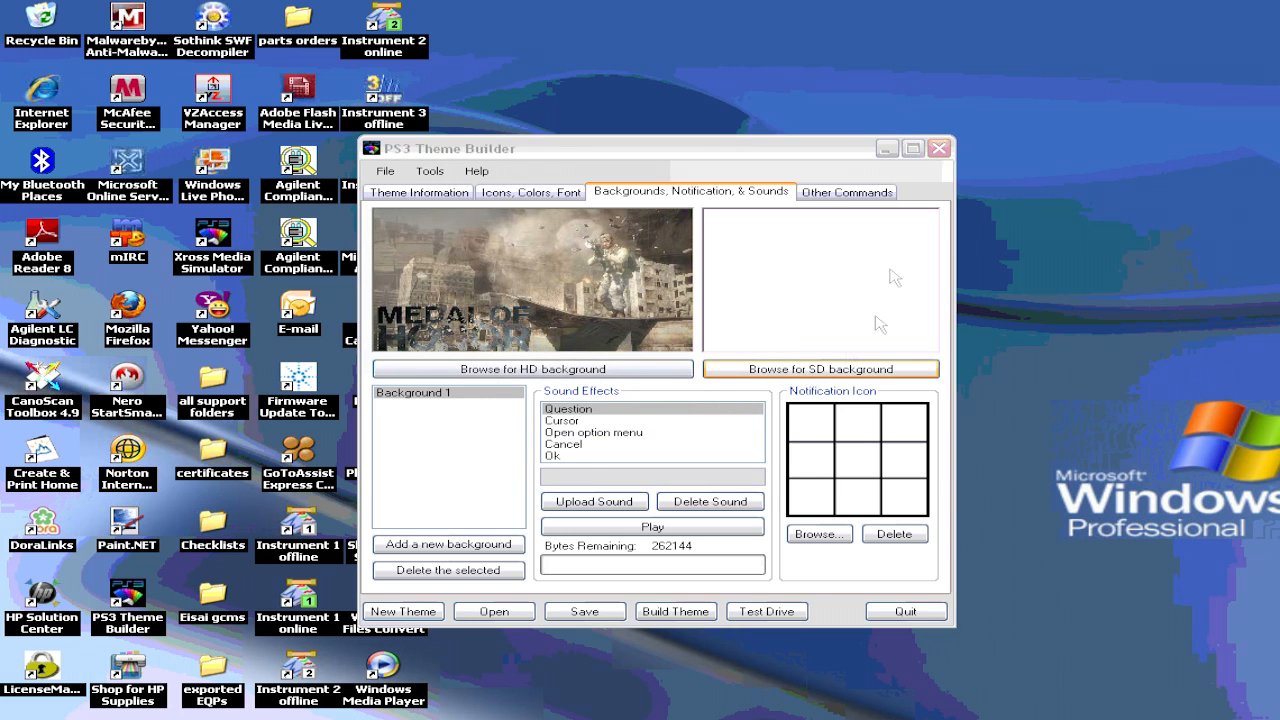
left_click(936, 212)
left_click_drag(936, 212, 936, 240)
right_click(520, 308)
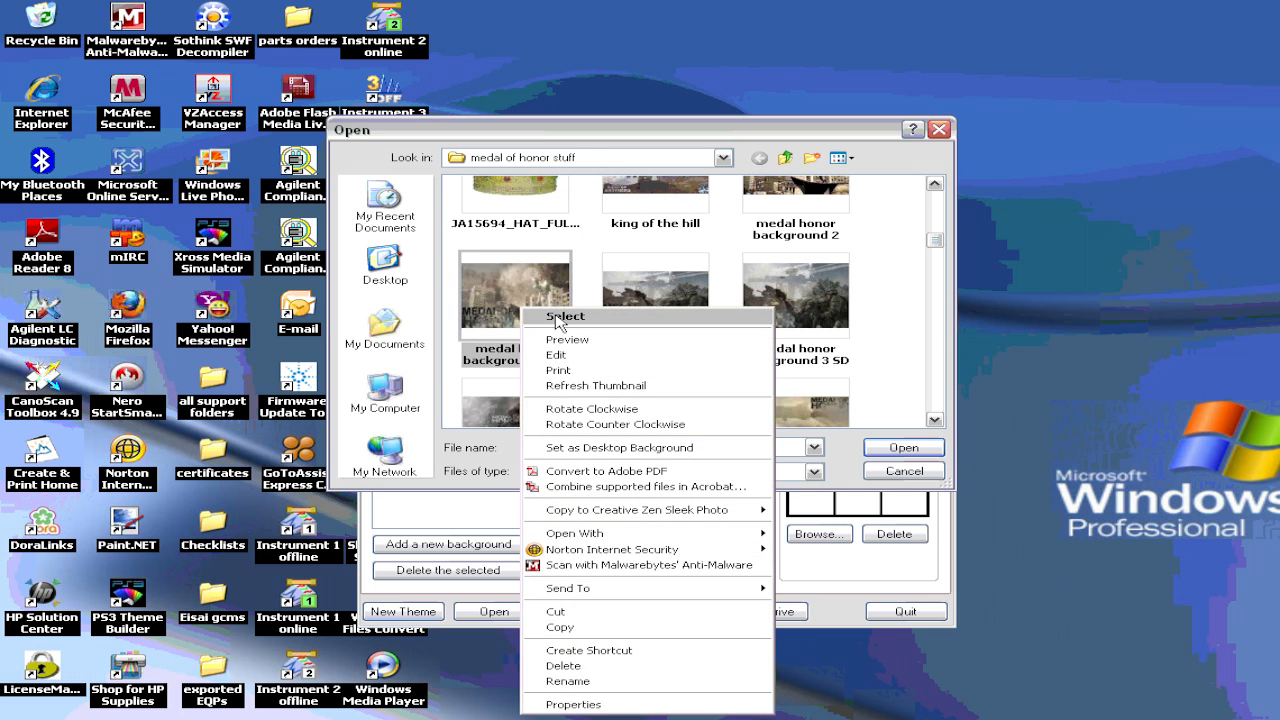
left_click(558, 318)
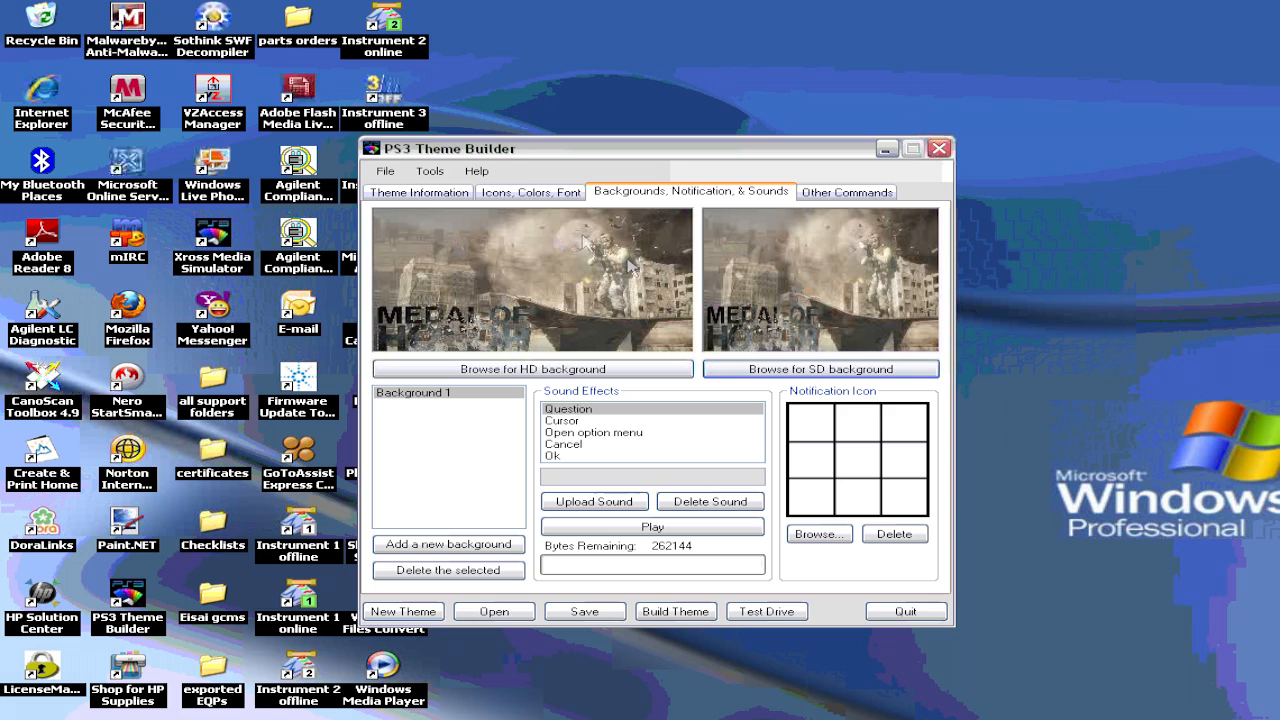
Set the main menu icon for User to shotguns_128 from the medal of honor stuff folder
left_click(519, 196)
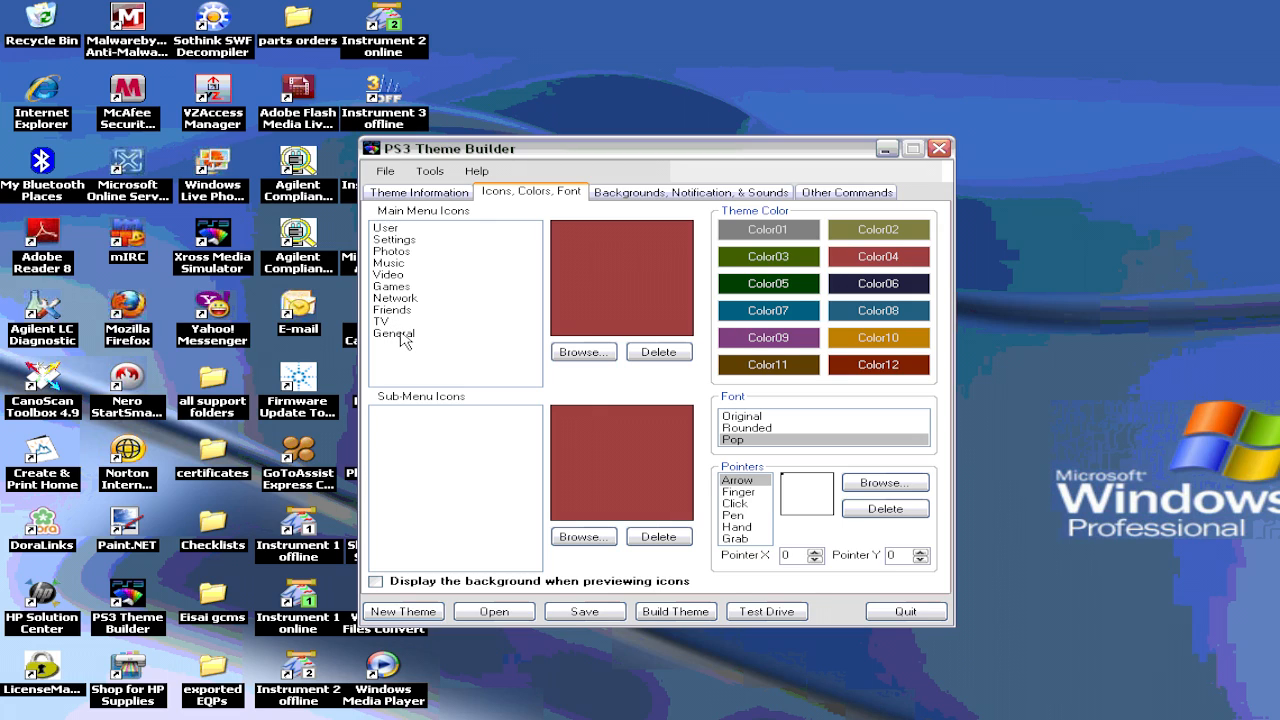
left_click(402, 335)
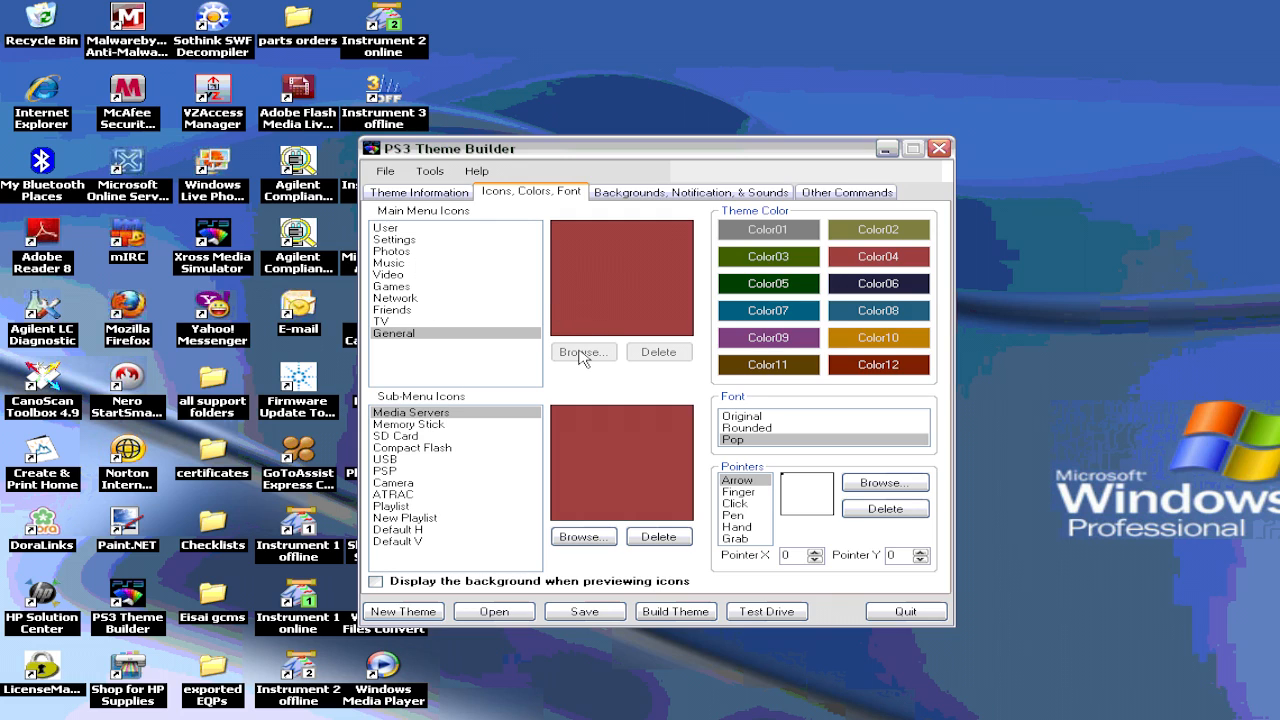
left_click(390, 229)
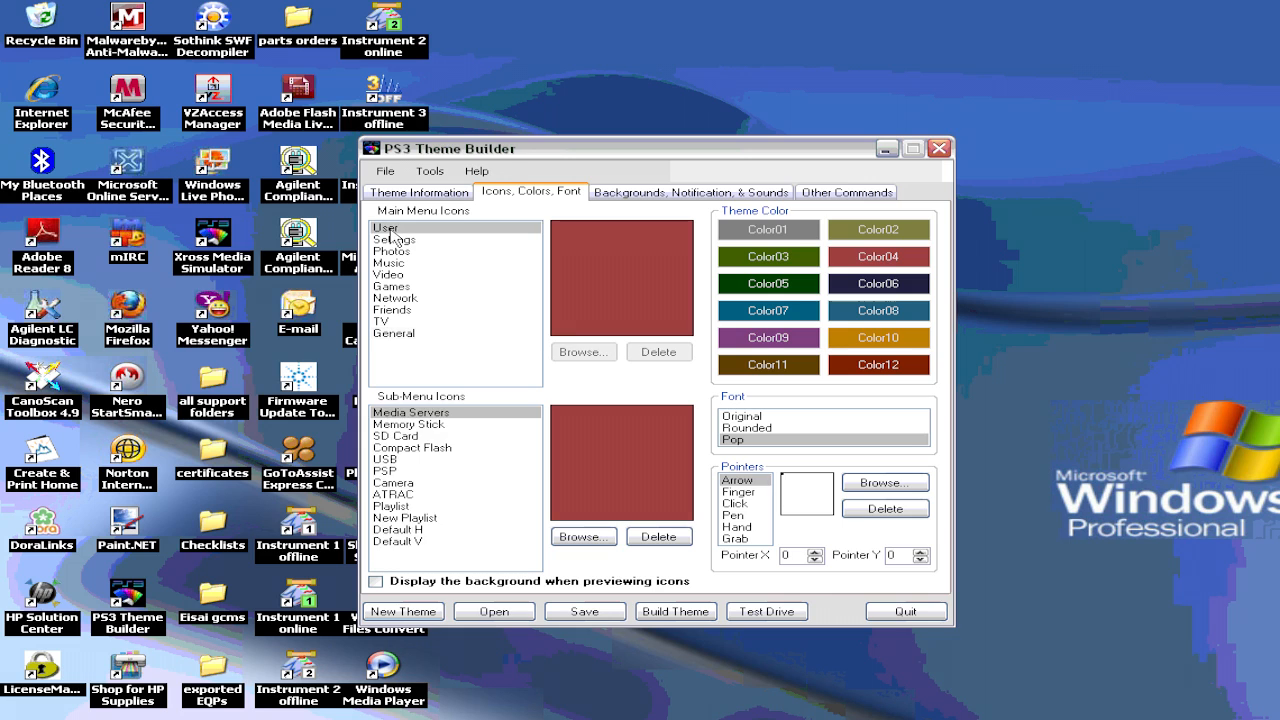
left_click(584, 352)
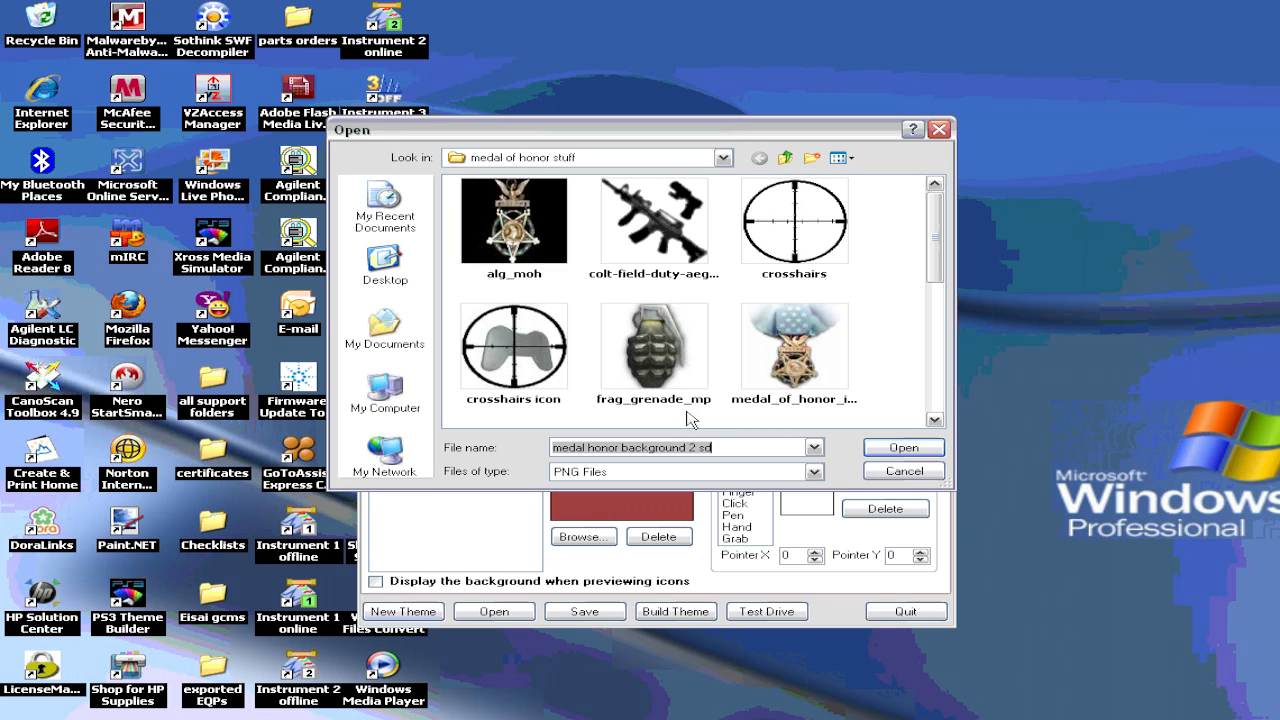
left_click_drag(934, 222, 966, 328)
left_click(818, 290)
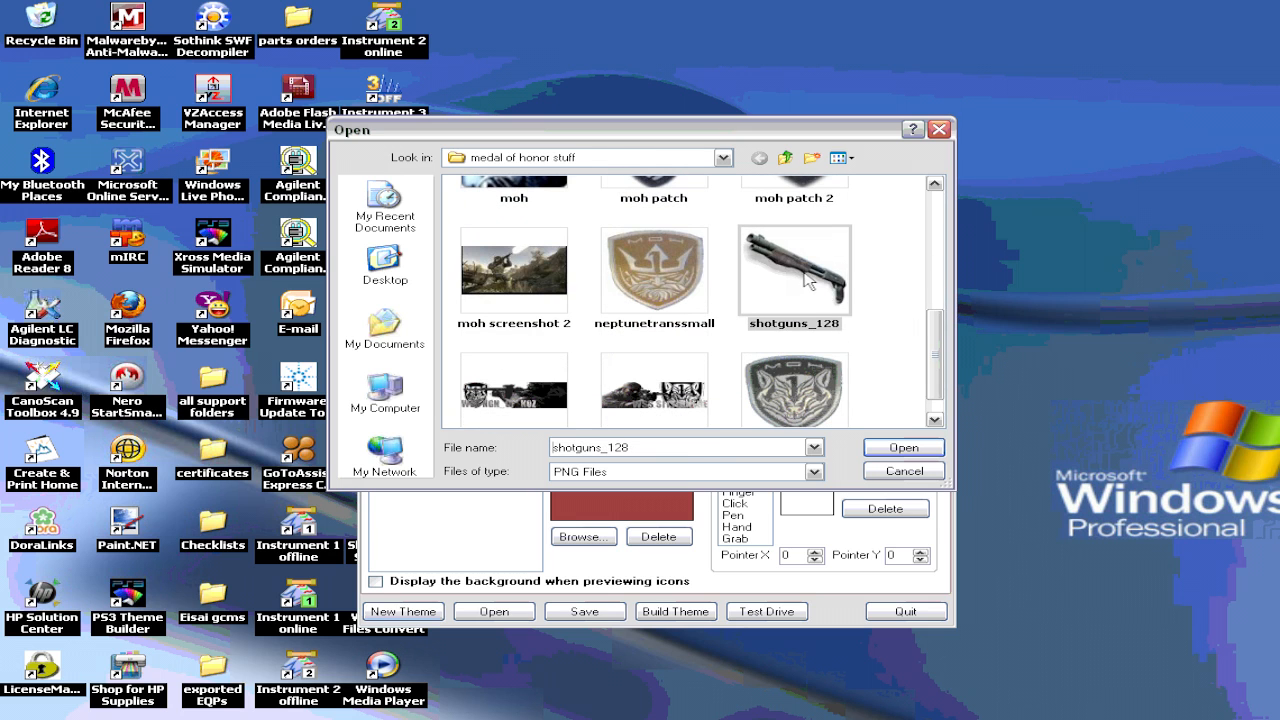
right_click(829, 270)
left_click(852, 280)
Set the main menu icon for Settings to neptunetranssmall from the medal of honor stuff folder
left_click(393, 240)
left_click(583, 352)
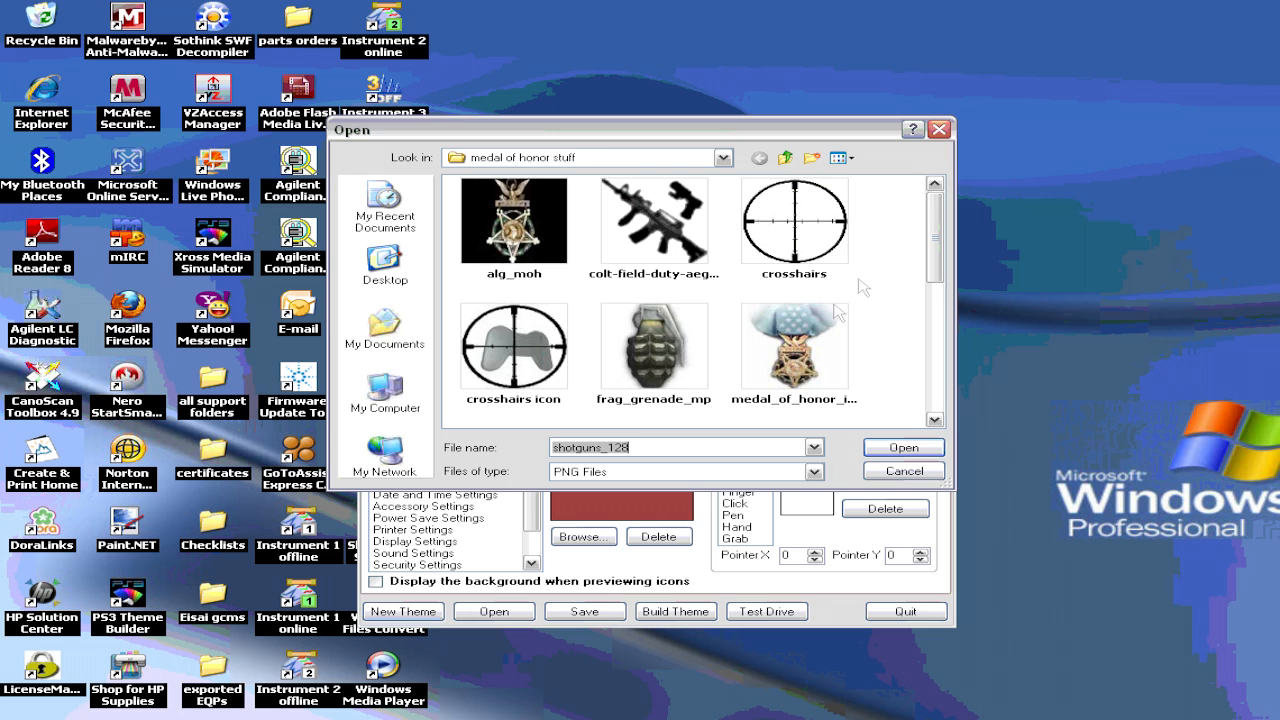
left_click_drag(934, 234, 943, 325)
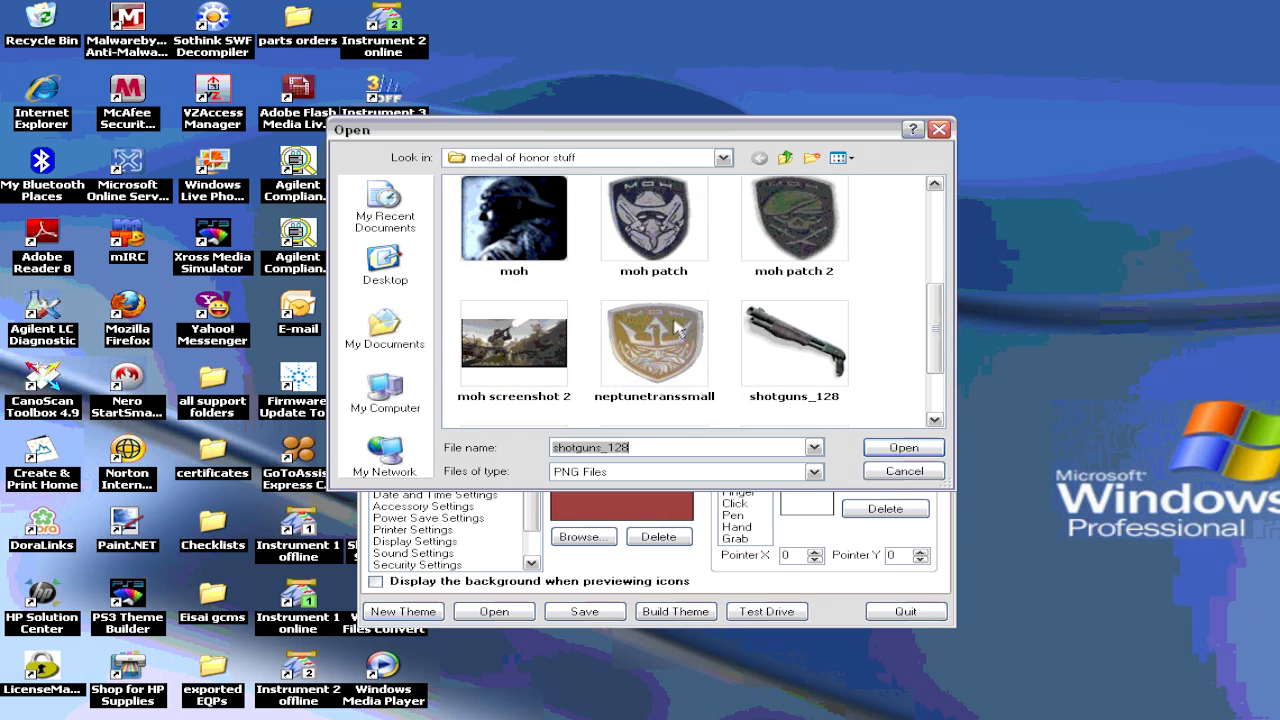
left_click(680, 328)
right_click(680, 328)
left_click(715, 305)
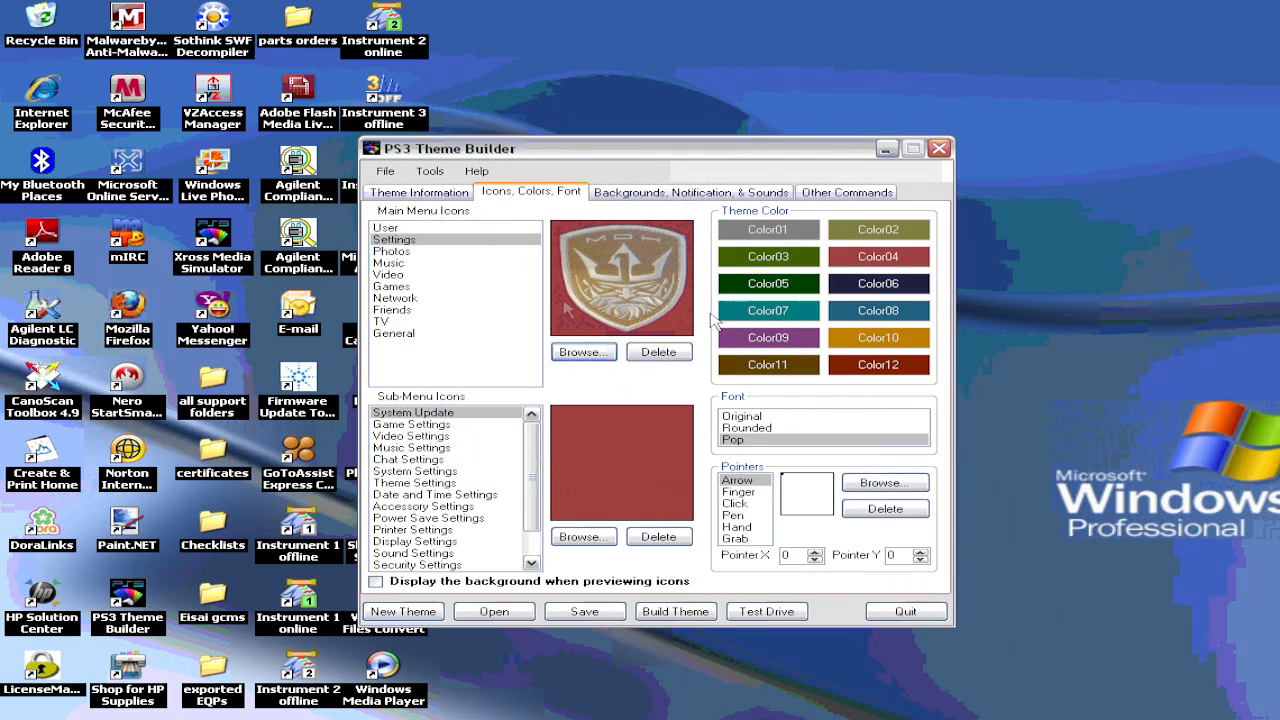
Set the main menu icon for Photos to "moh patch 2" from the medal of honor stuff folder
left_click(408, 252)
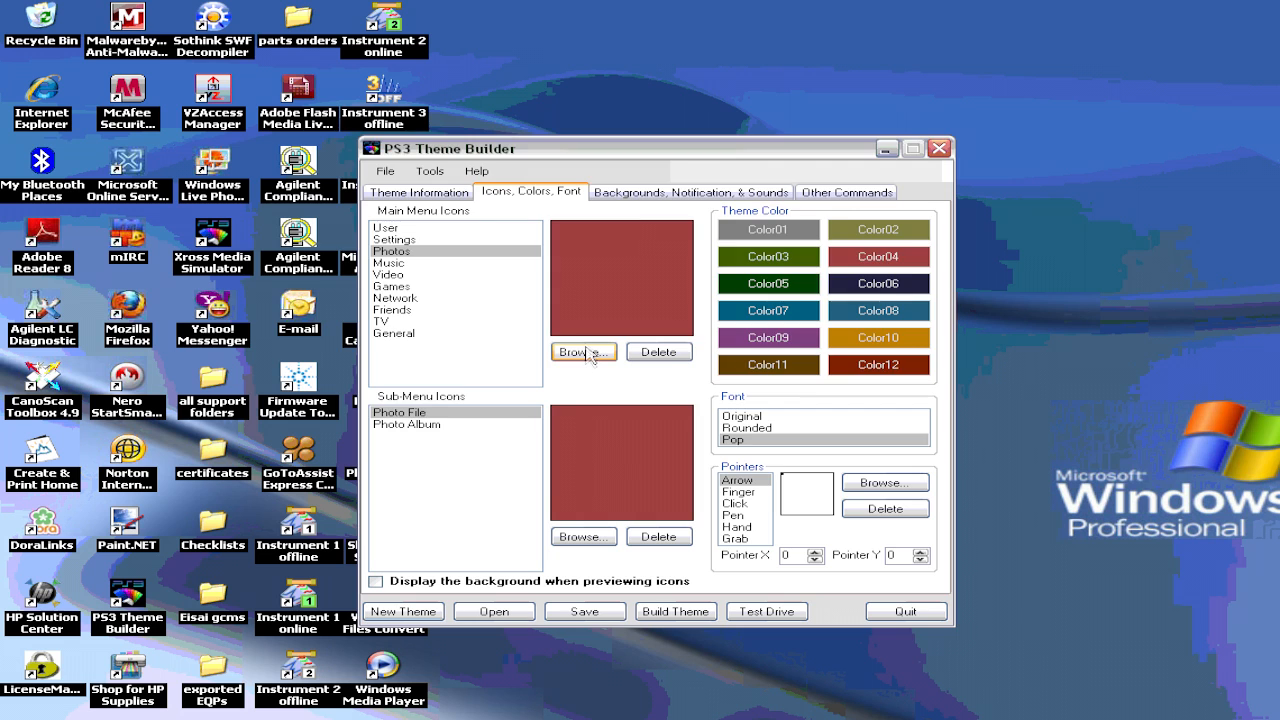
left_click(590, 352)
left_click_drag(935, 238, 935, 290)
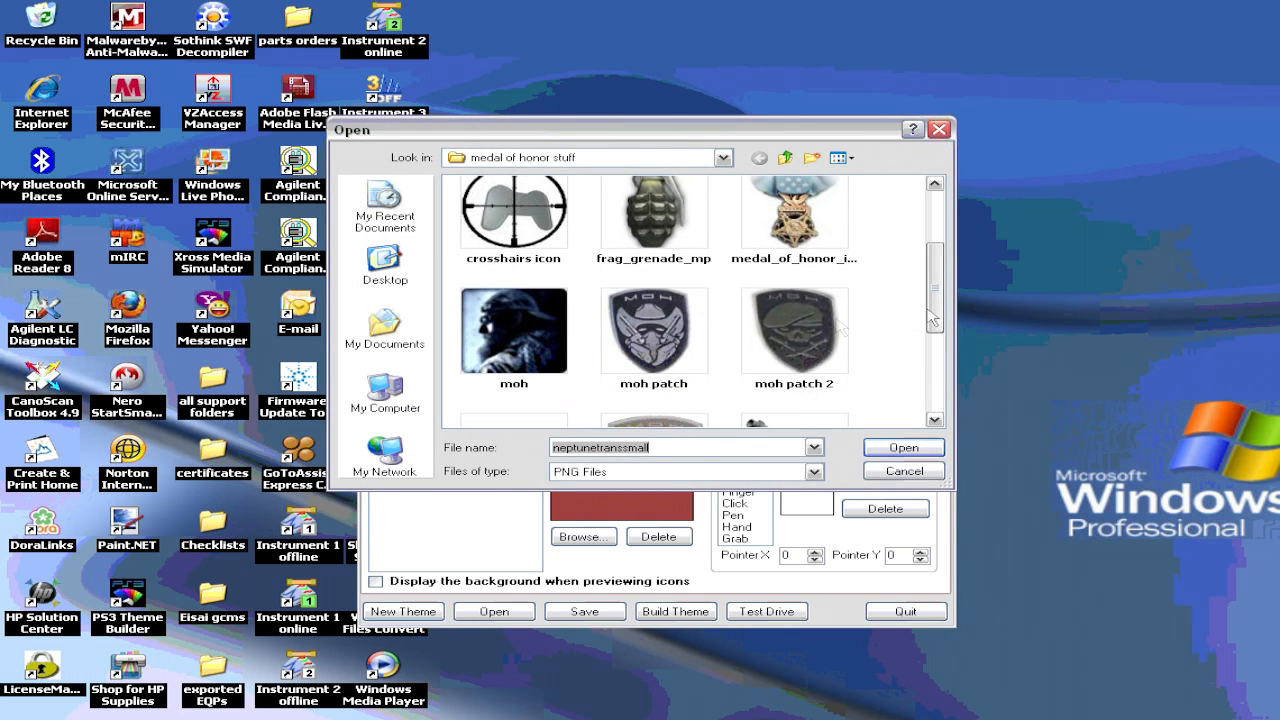
left_click(797, 330)
right_click(797, 330)
left_click(832, 302)
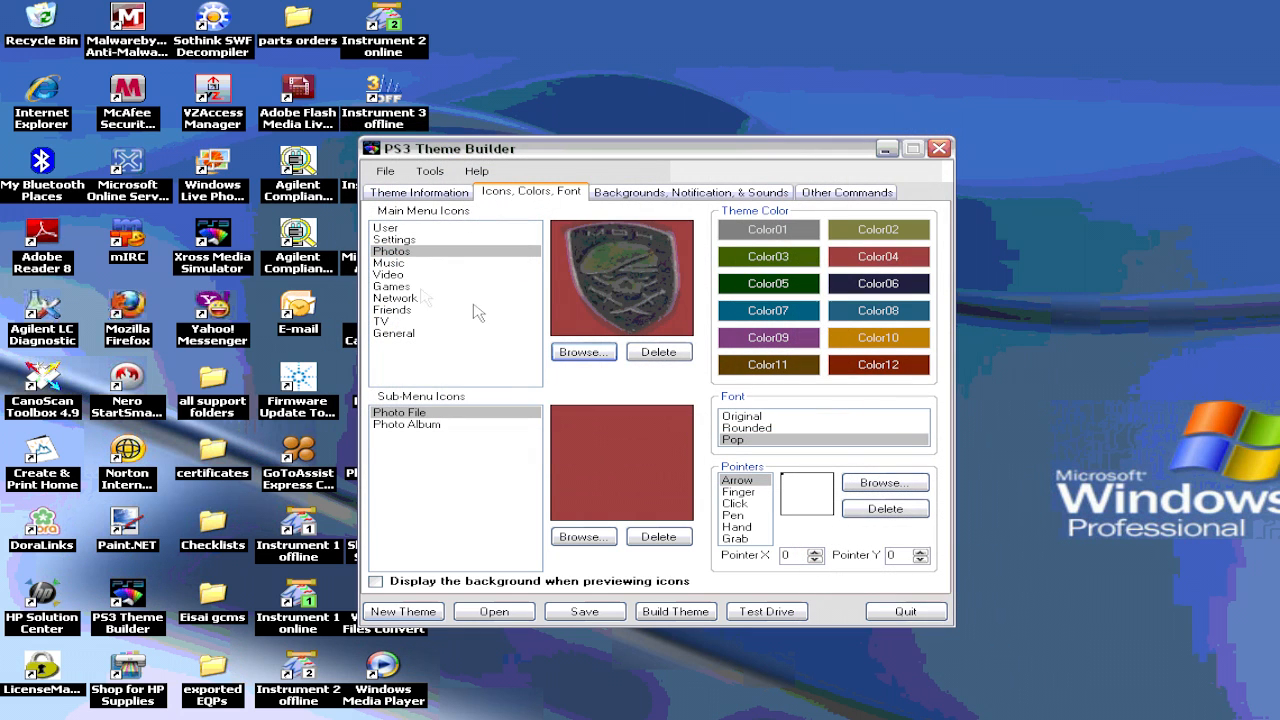
Set the main menu icon for Music to "moh patch" from the medal of honor stuff folder
left_click(396, 265)
left_click(584, 352)
left_click_drag(936, 265, 938, 340)
right_click(680, 290)
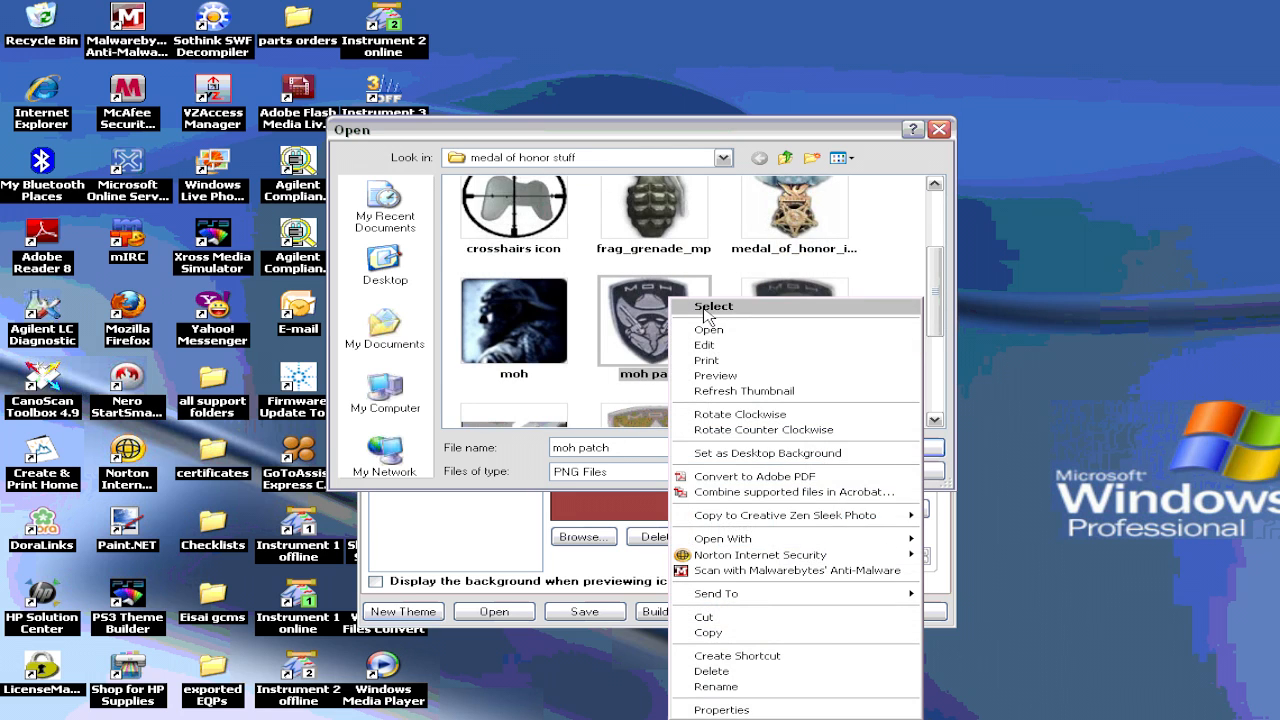
left_click(700, 306)
Set the main menu icon for Video to frag_grenade_mp from the medal of honor stuff folder
left_click(389, 274)
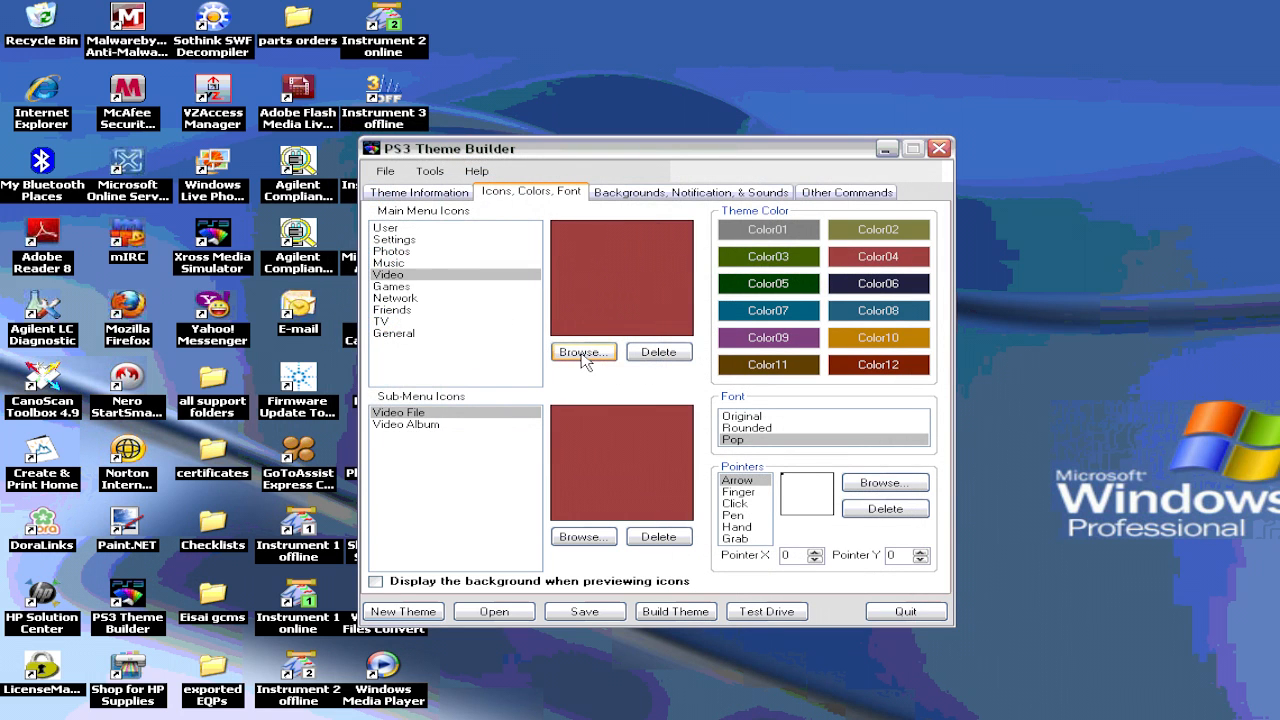
left_click(584, 352)
right_click(682, 302)
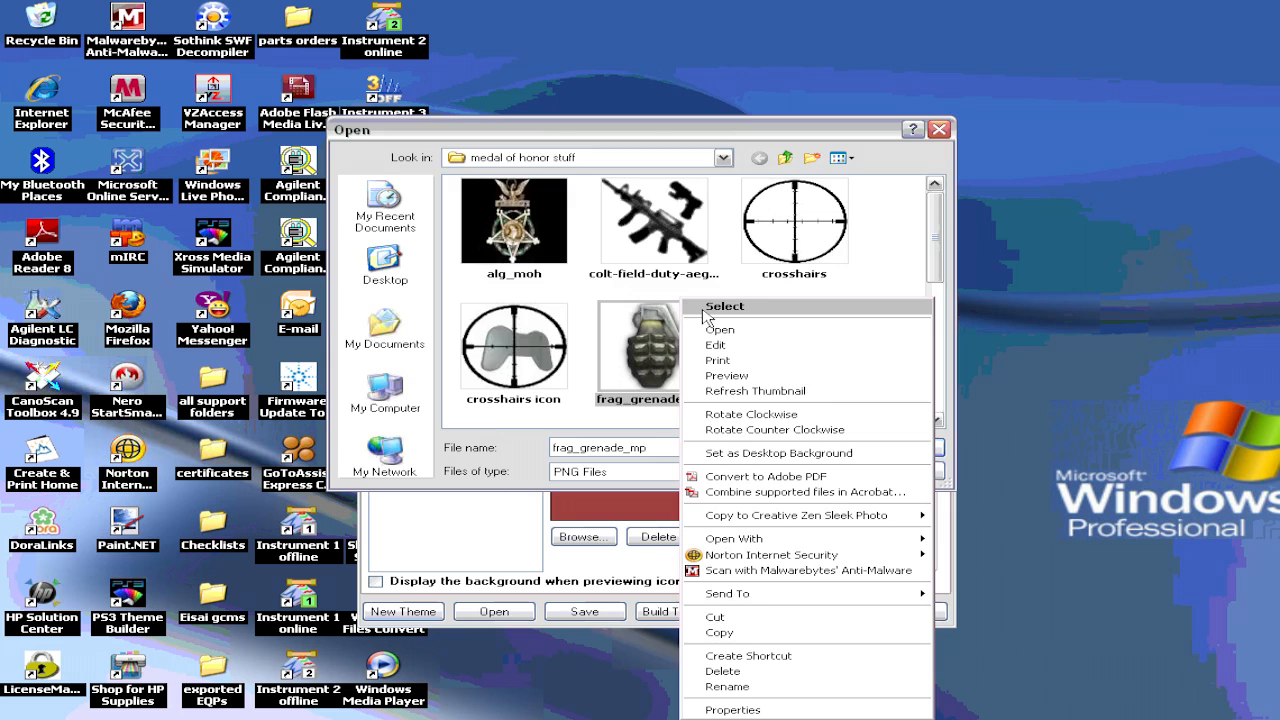
left_click(712, 306)
Set the main menu icon for Games to "crosshairs icon" from the medal of honor stuff folder
left_click(392, 286)
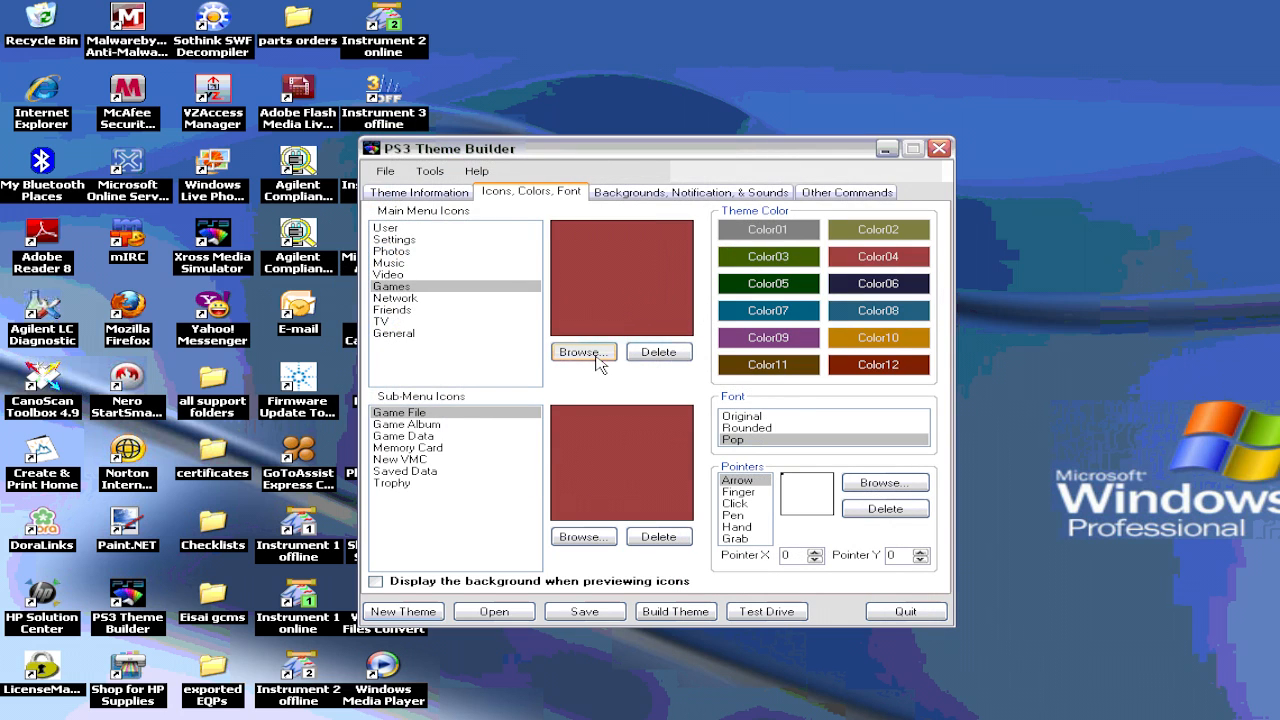
left_click(584, 352)
right_click(505, 350)
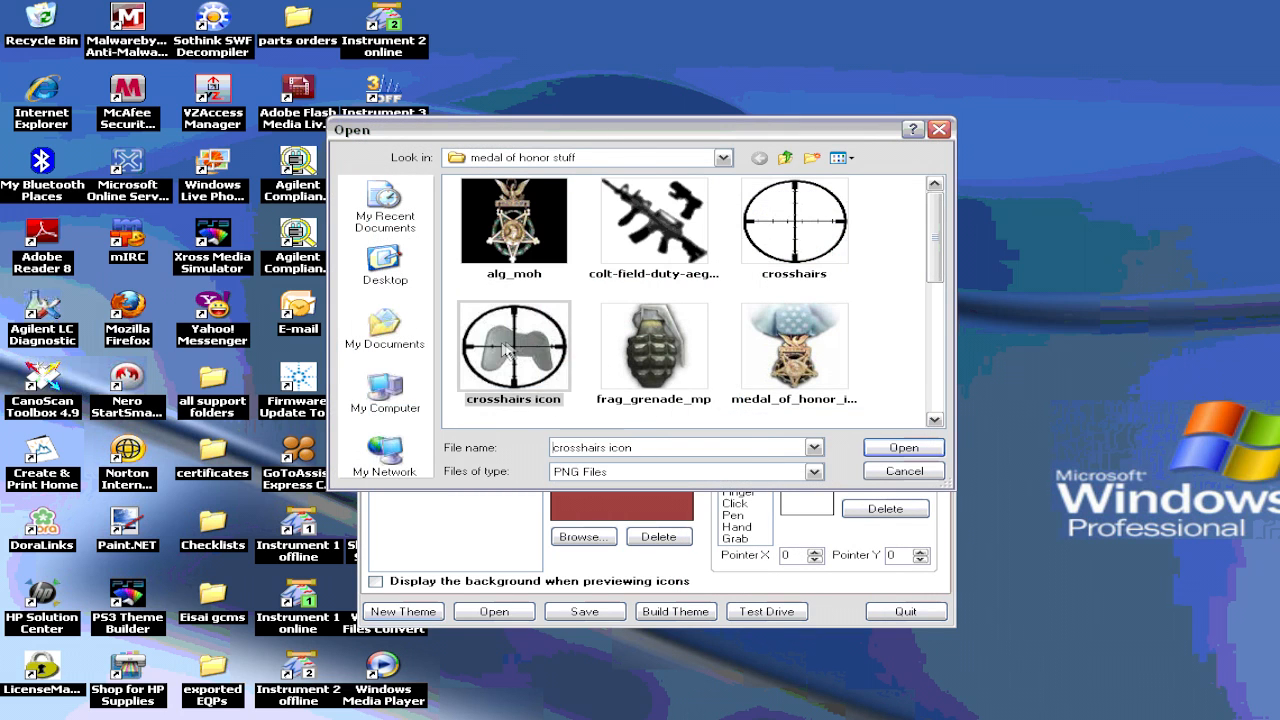
left_click(577, 308)
Set the main menu icon for Network to wolfpacktranssmall from the medal of honor stuff folder
left_click(410, 299)
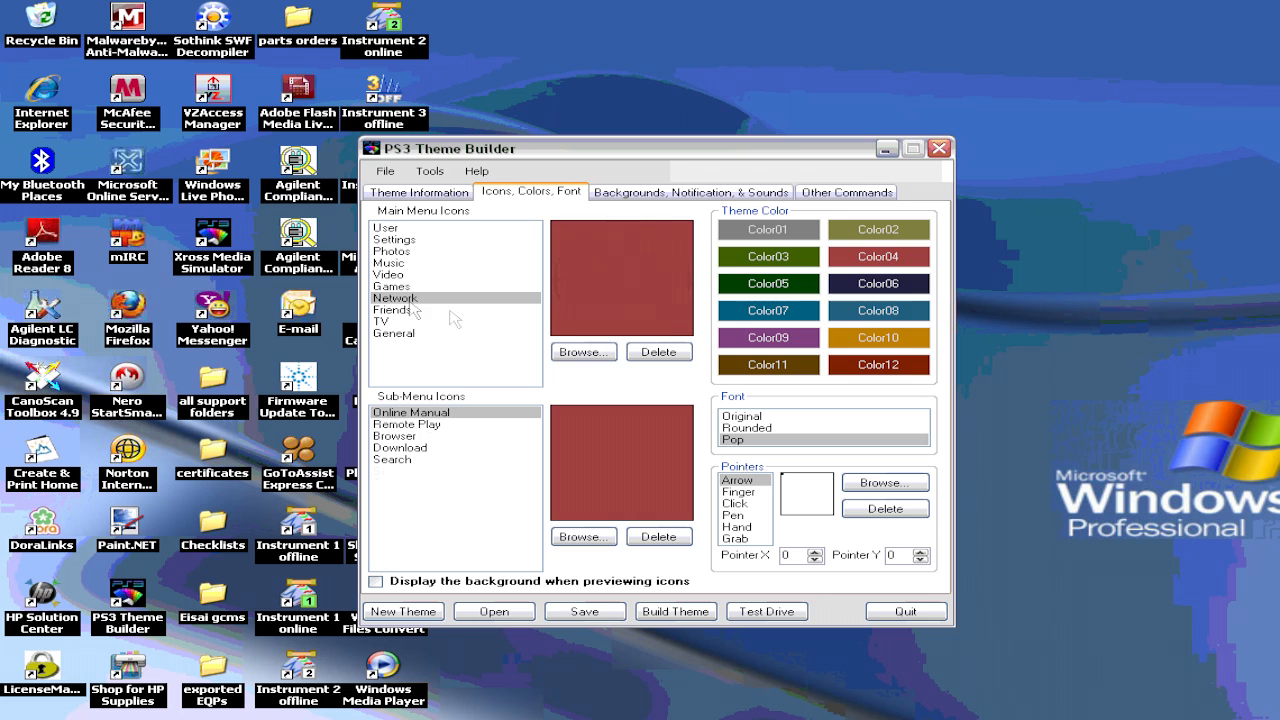
left_click(583, 352)
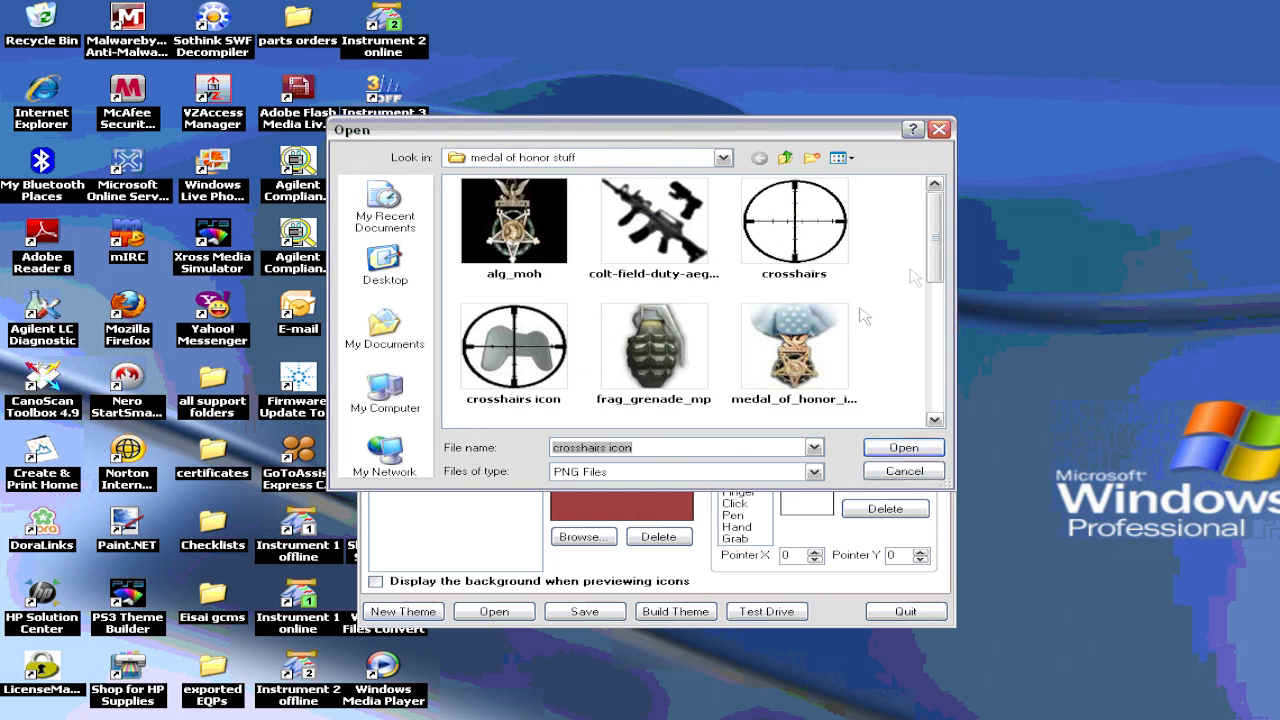
scroll(768, 385, "down", 5)
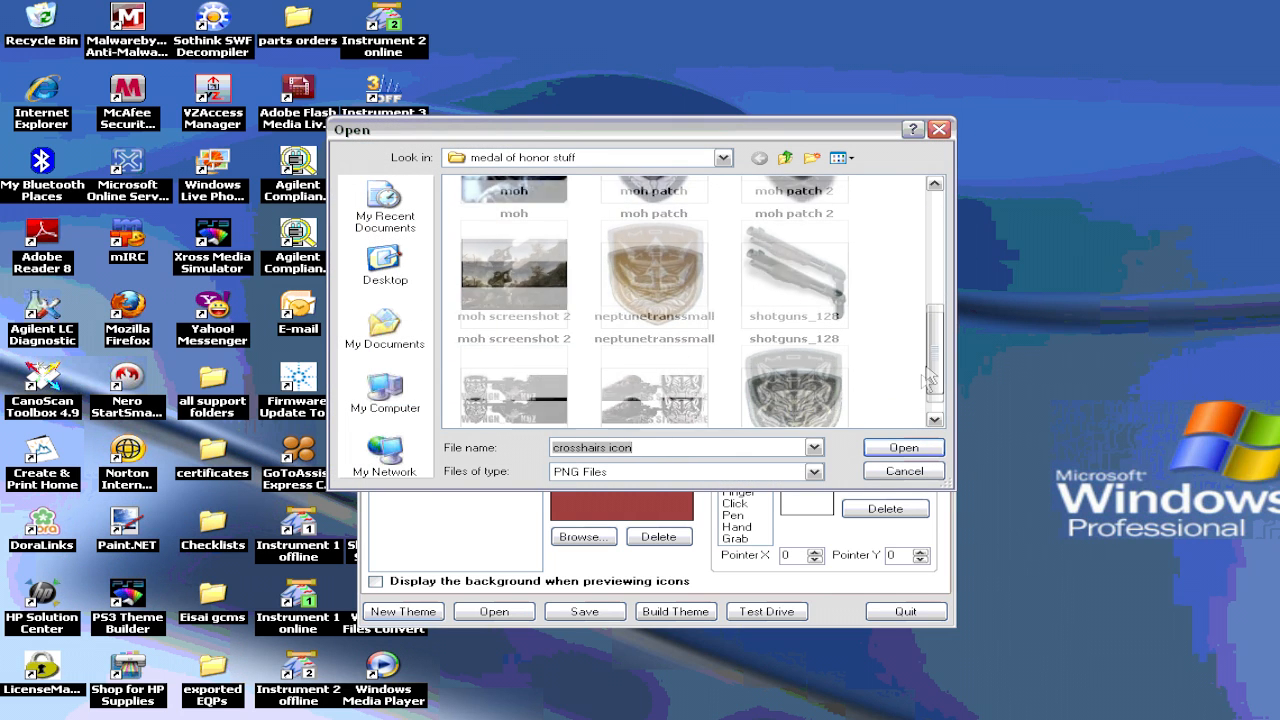
right_click(768, 385)
left_click(806, 306)
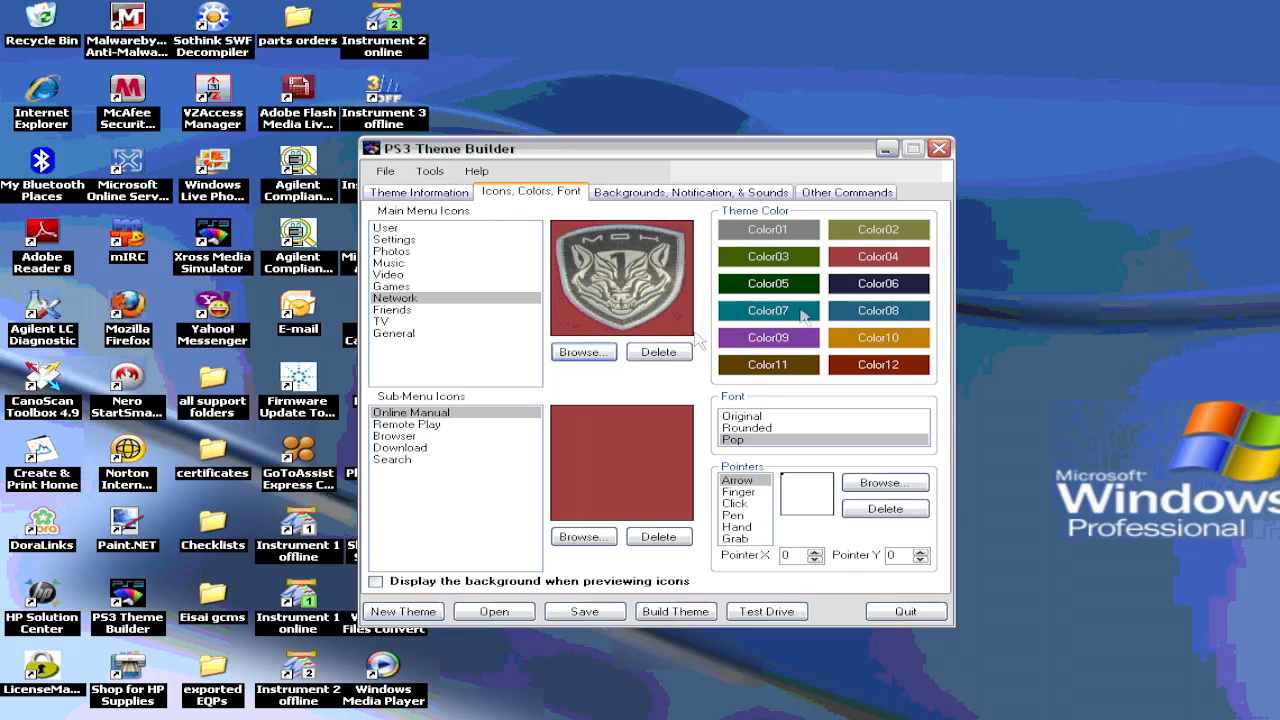
Set the main menu icon for Friends to "moh" from the medal of honor stuff folder
left_click(400, 311)
left_click(583, 352)
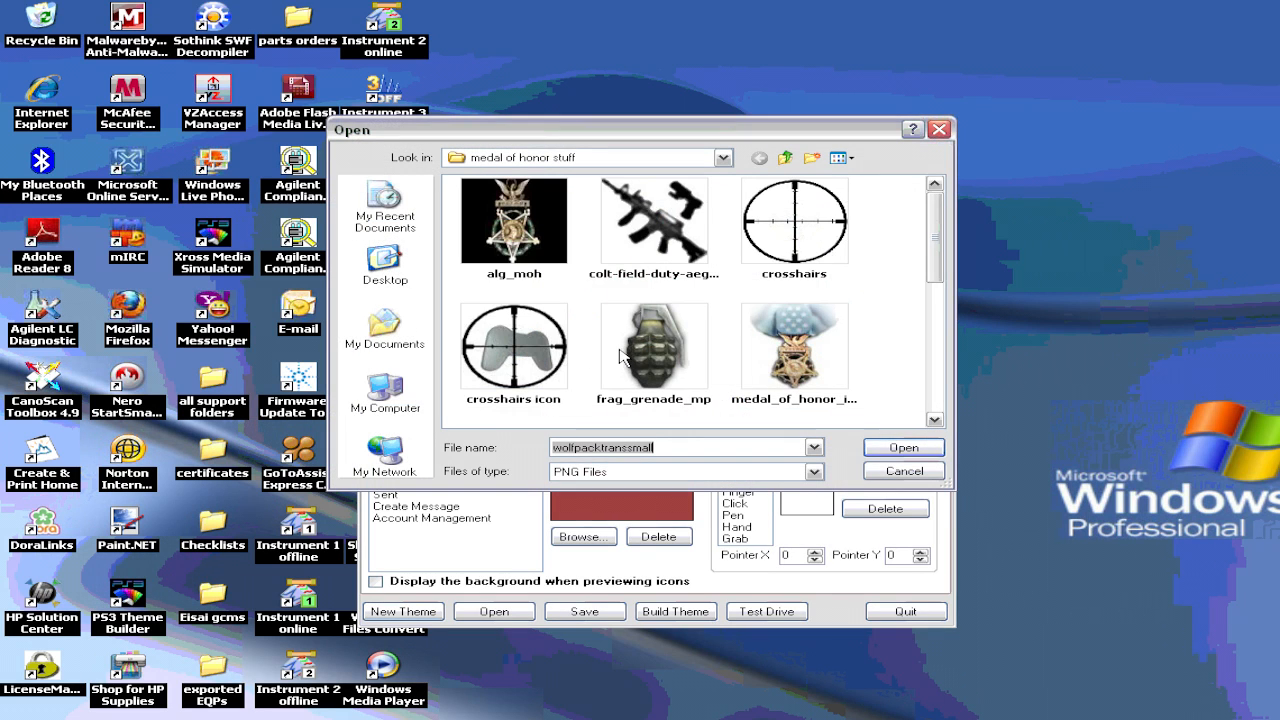
left_click_drag(934, 238, 934, 337)
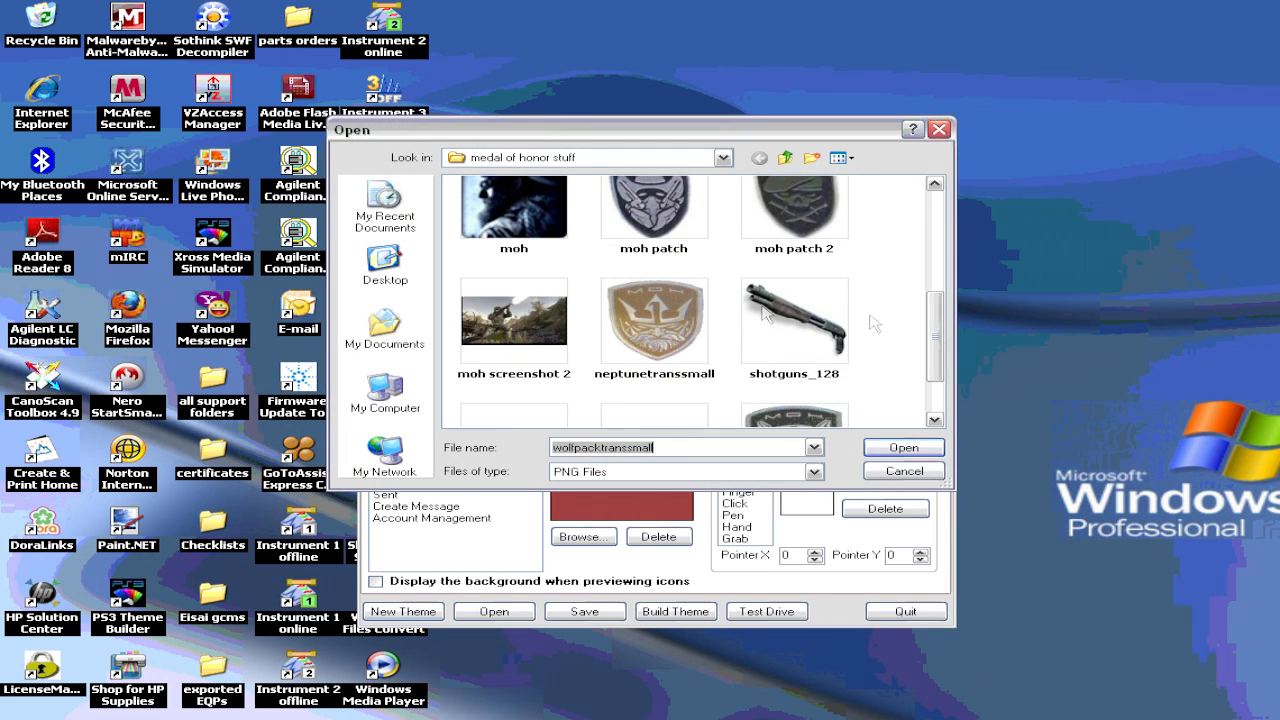
right_click(524, 217)
left_click(546, 231)
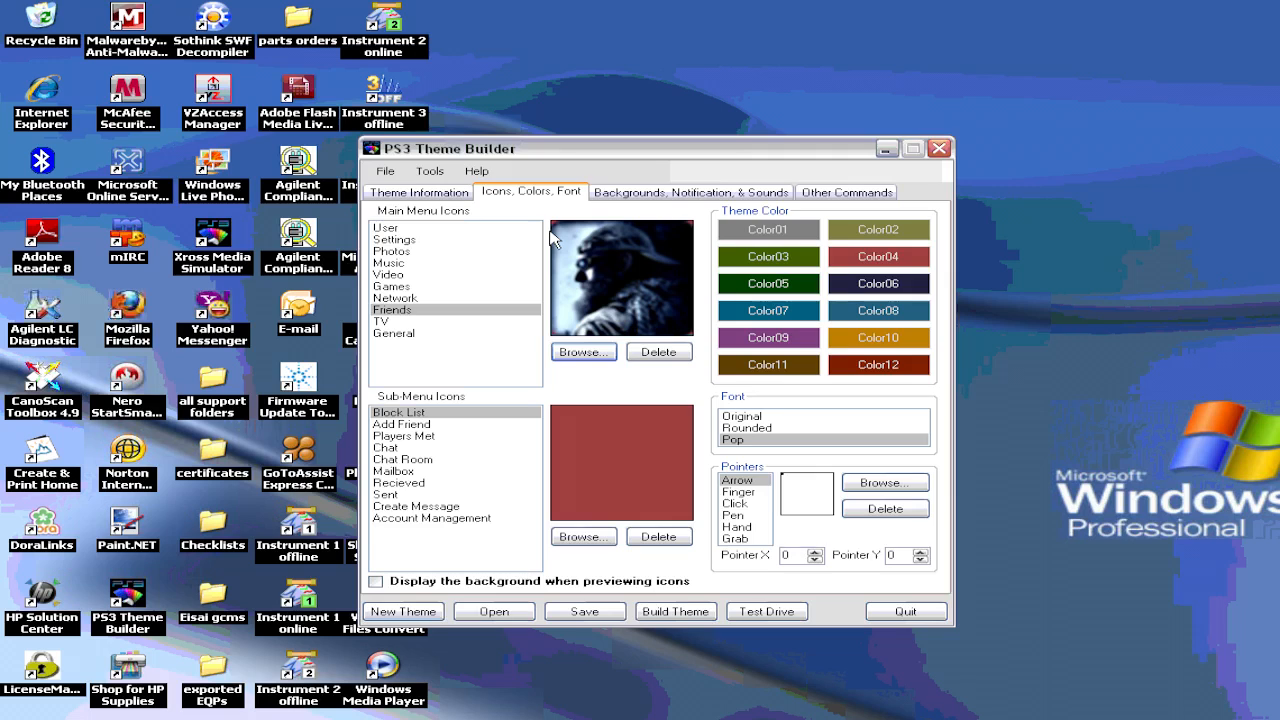
Review the assigned main menu icons one by one from User through Network
left_click(384, 228)
left_click(388, 240)
left_click(392, 252)
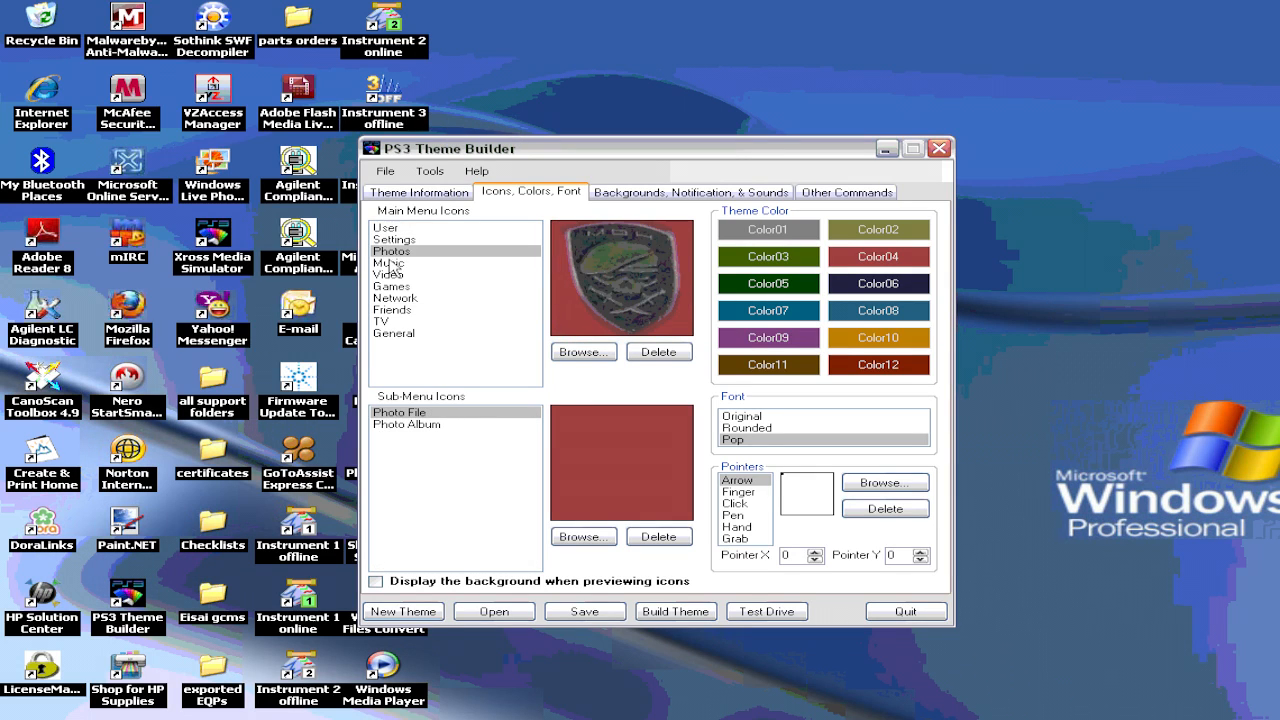
left_click(393, 264)
left_click(394, 276)
left_click(396, 288)
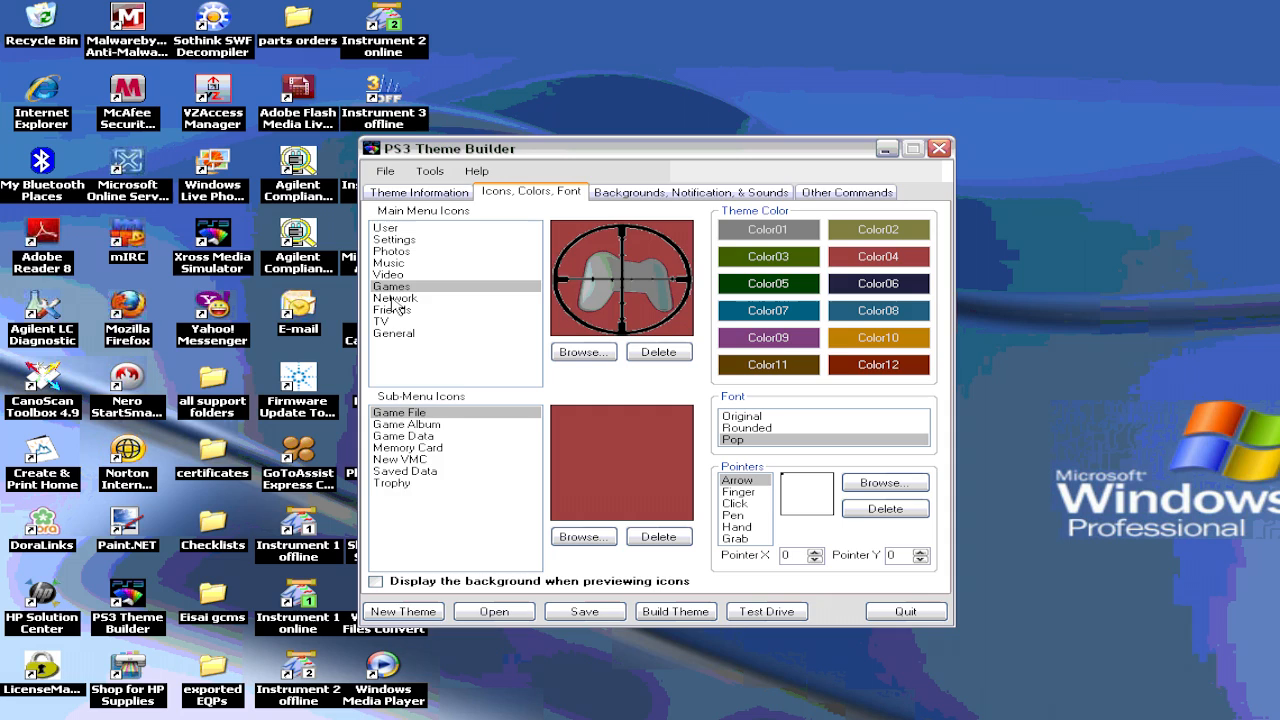
left_click(395, 298)
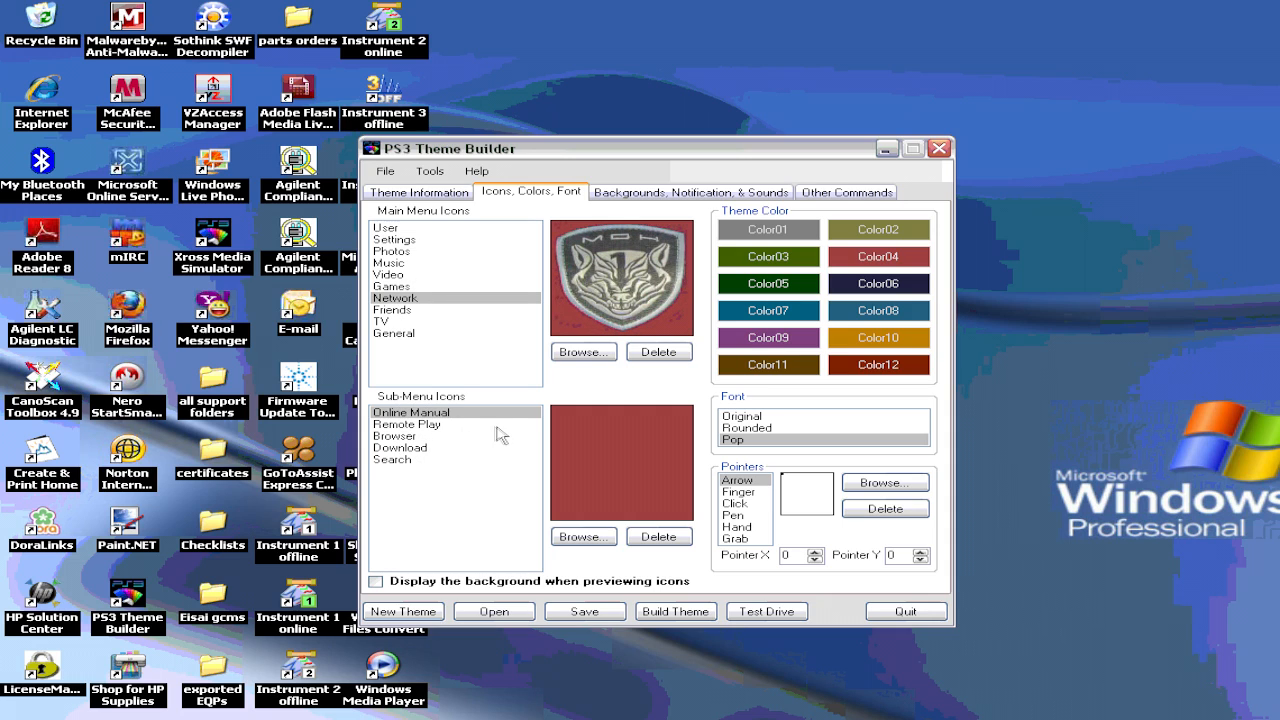
Set the Game Settings sub-menu icon under Settings to Icons.27 from the sample folder in My Pictures
left_click(405, 242)
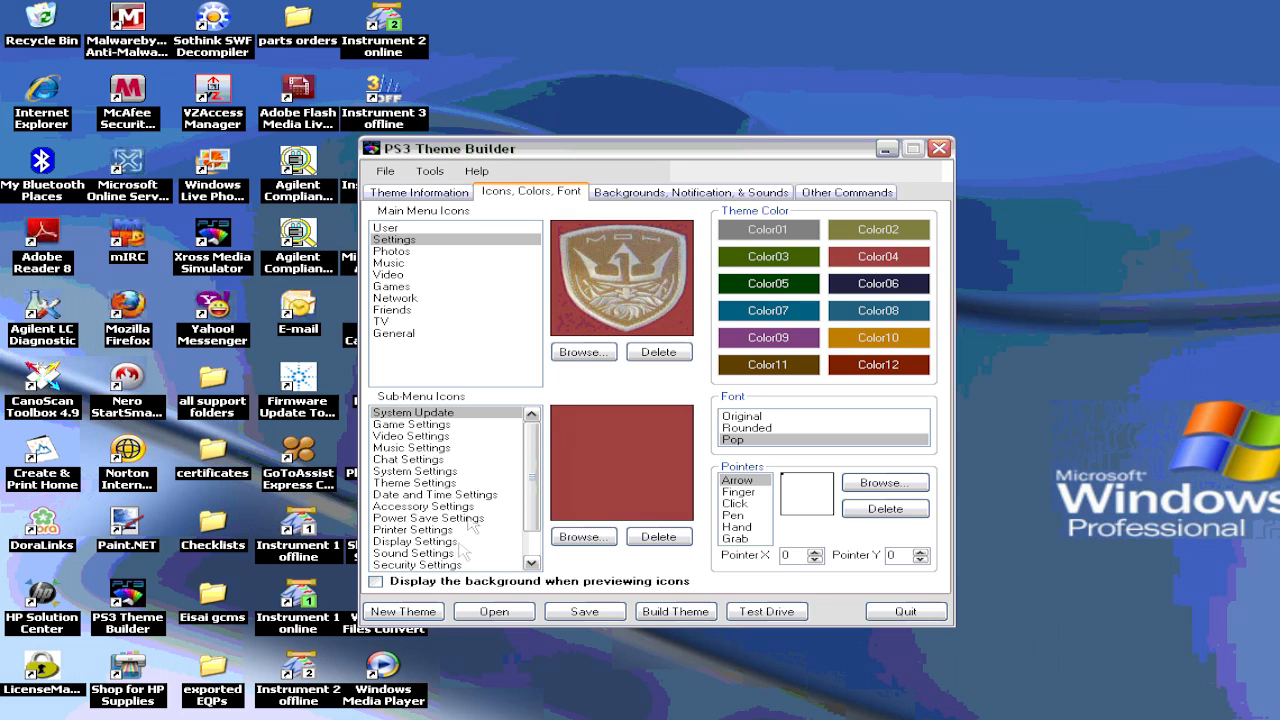
left_click(420, 428)
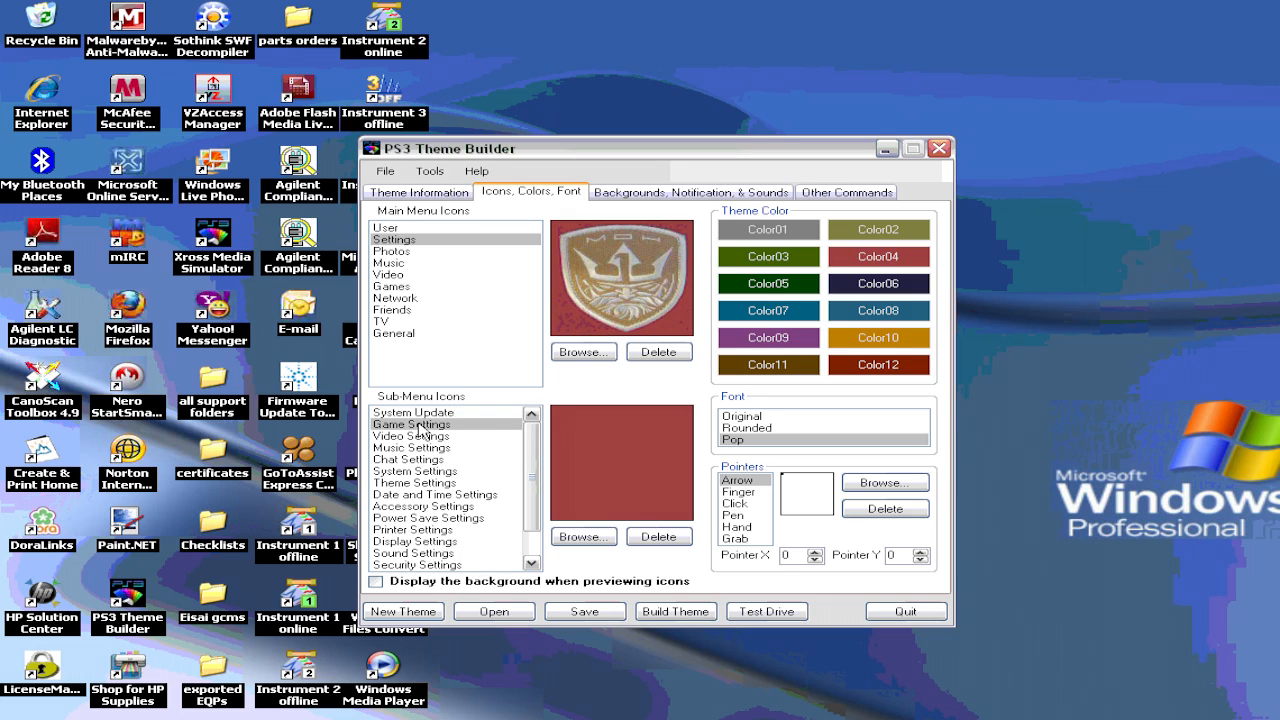
left_click(581, 538)
left_click(784, 160)
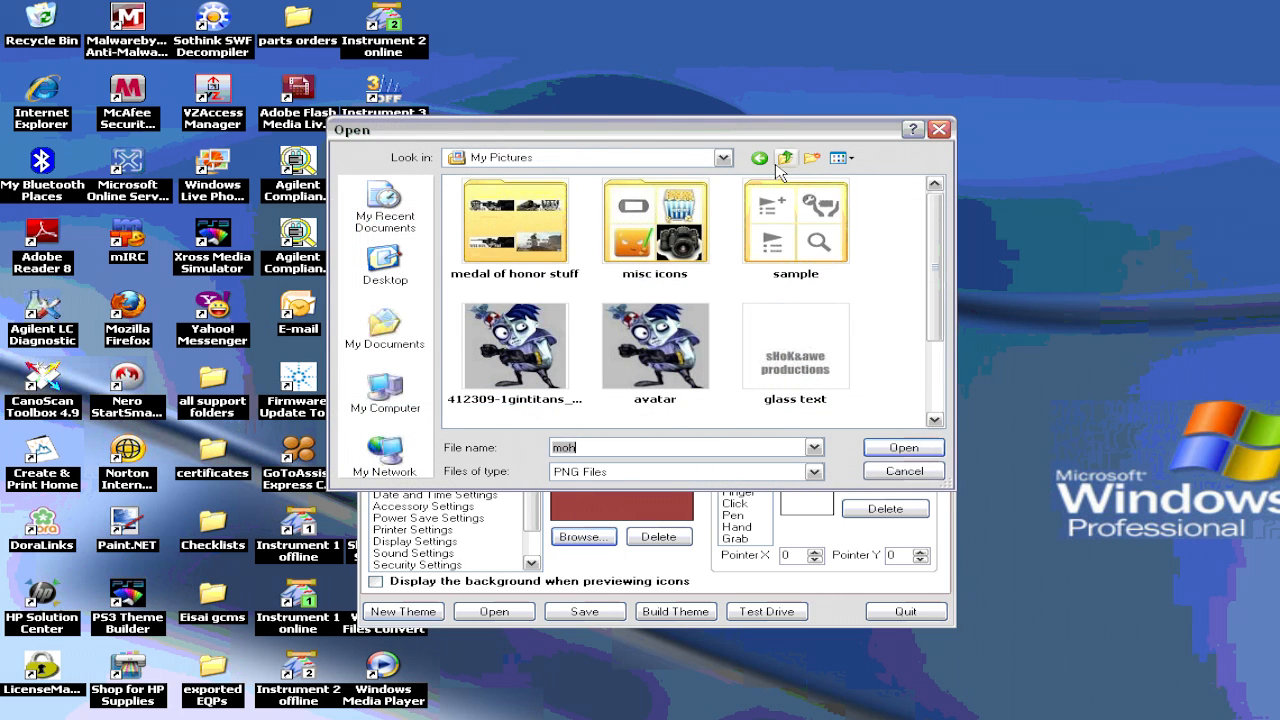
right_click(778, 237)
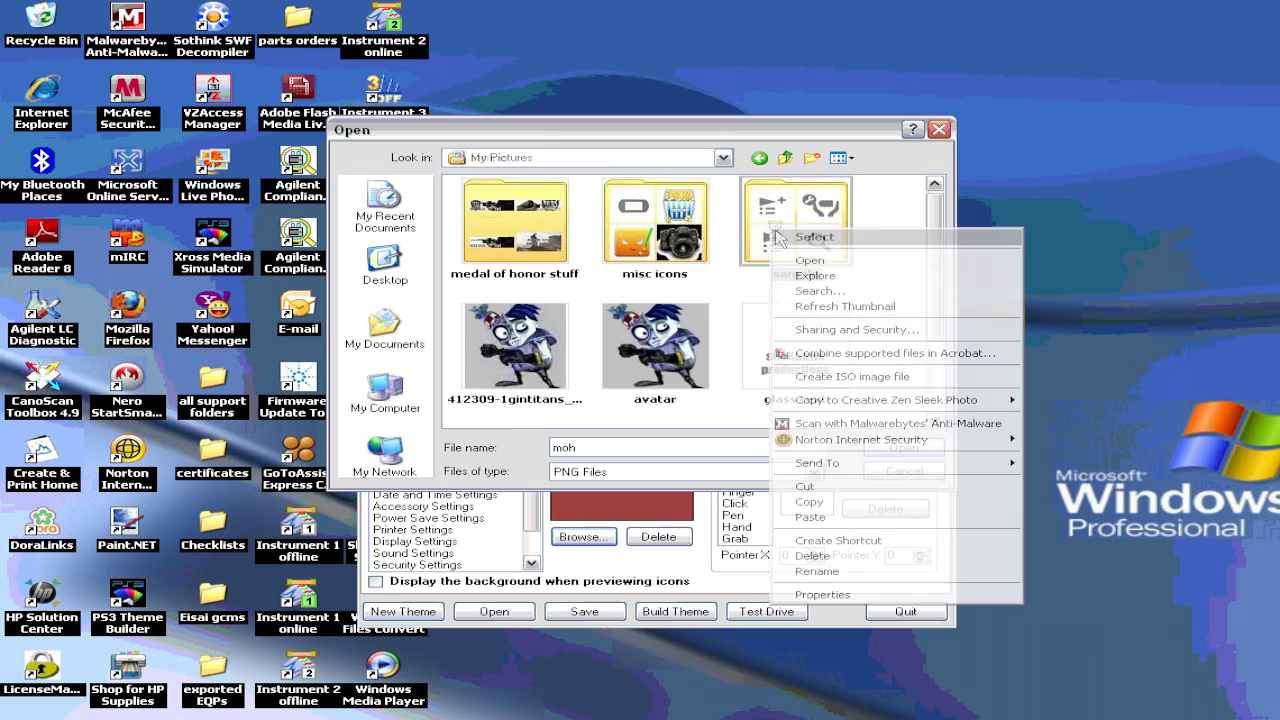
left_click(778, 237)
left_click_drag(938, 205, 940, 297)
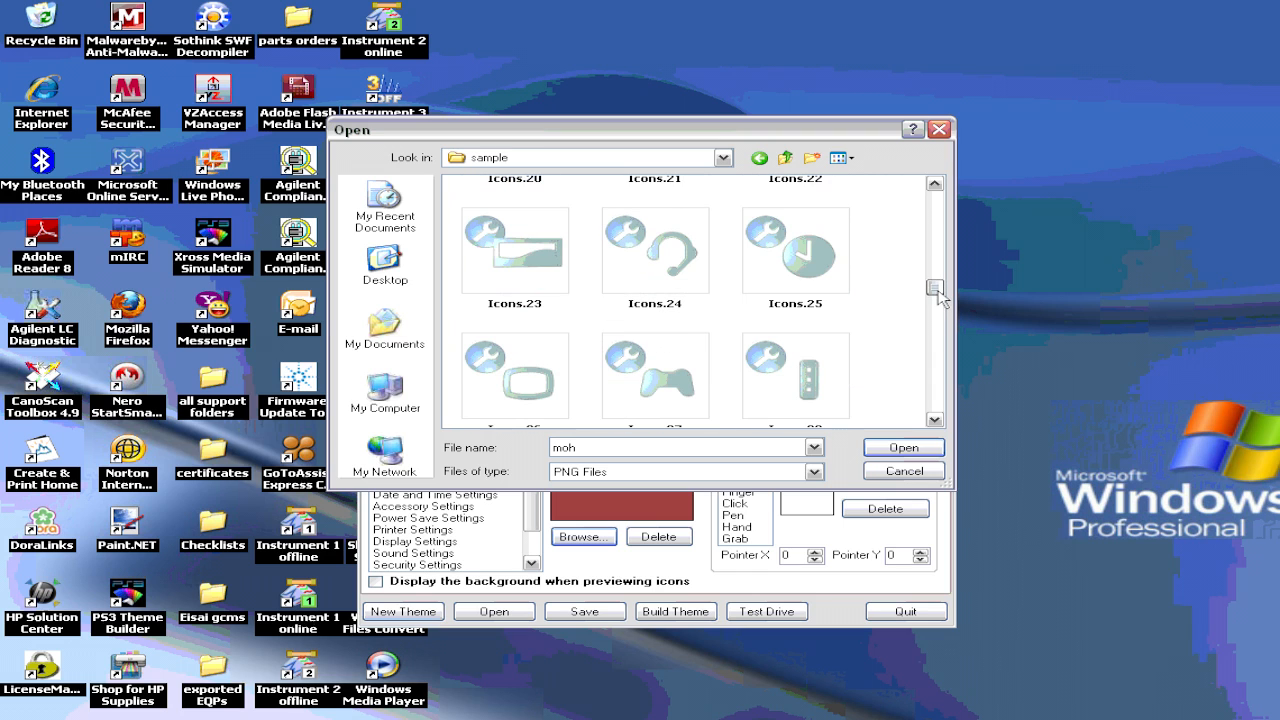
right_click(660, 385)
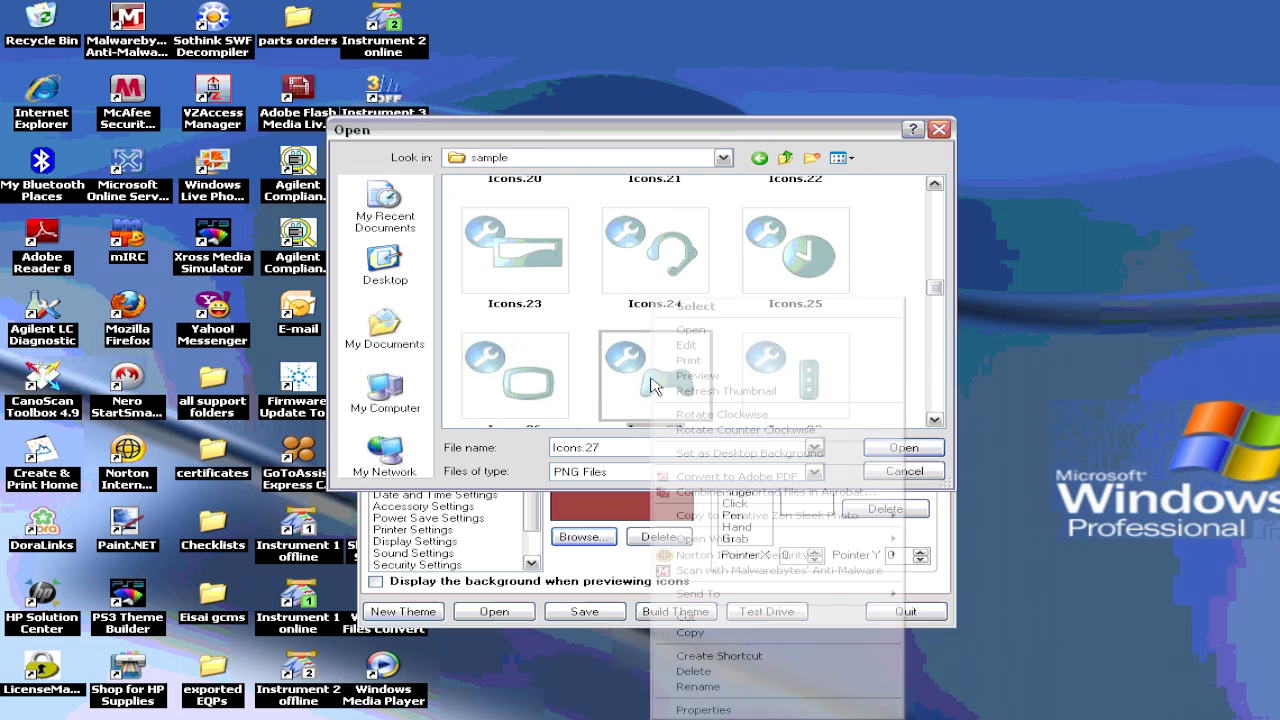
left_click(704, 312)
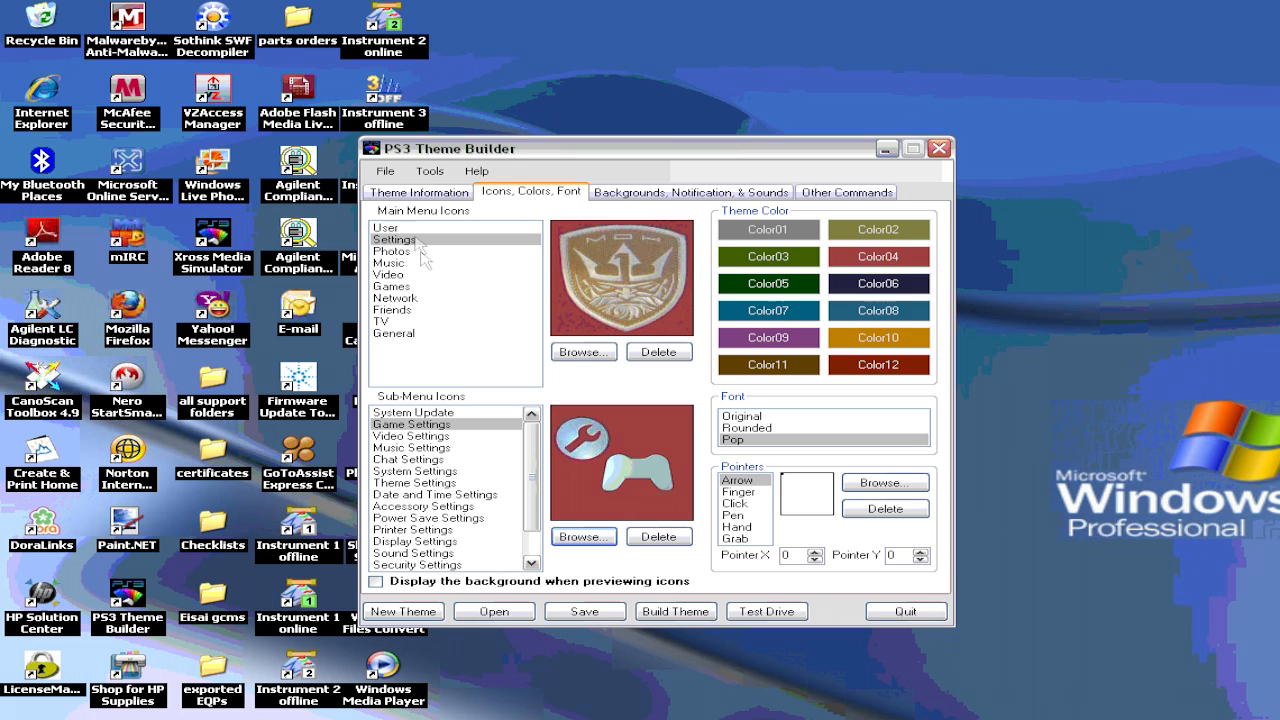
Generate and keep a theme preview in the Xross Media Bar style with Background set 0, and save the theme
left_click(418, 196)
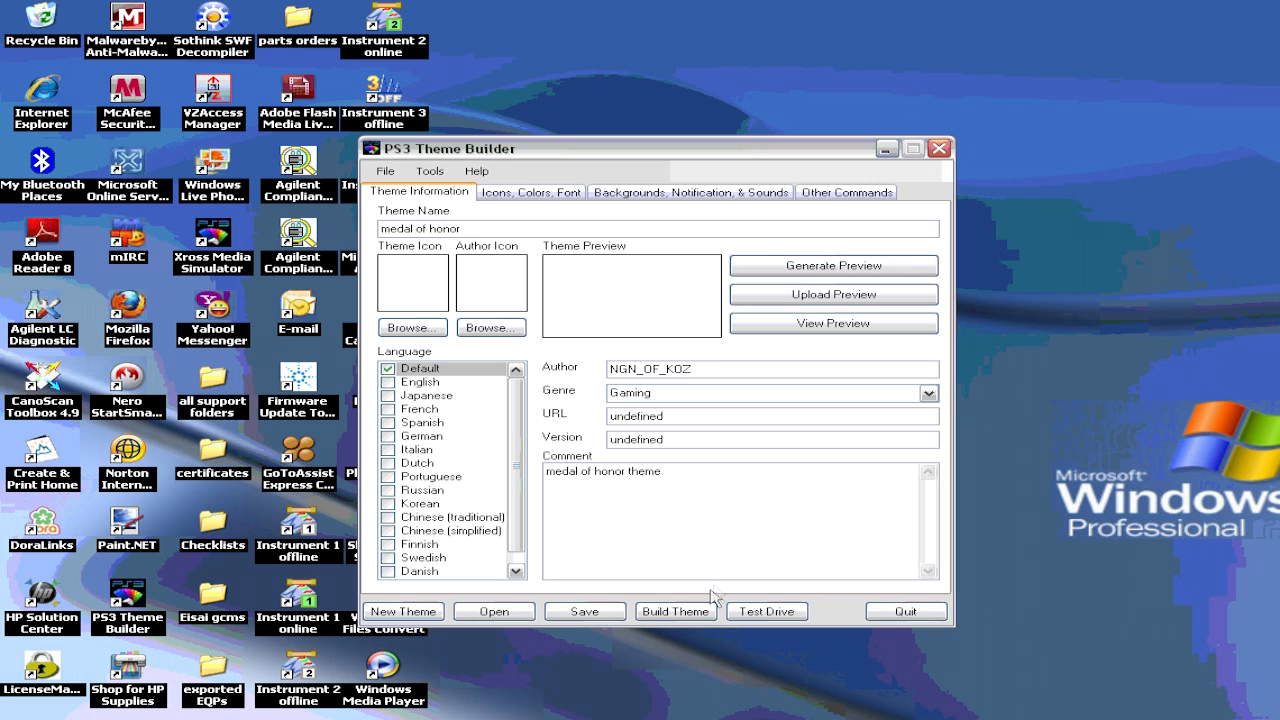
left_click(776, 266)
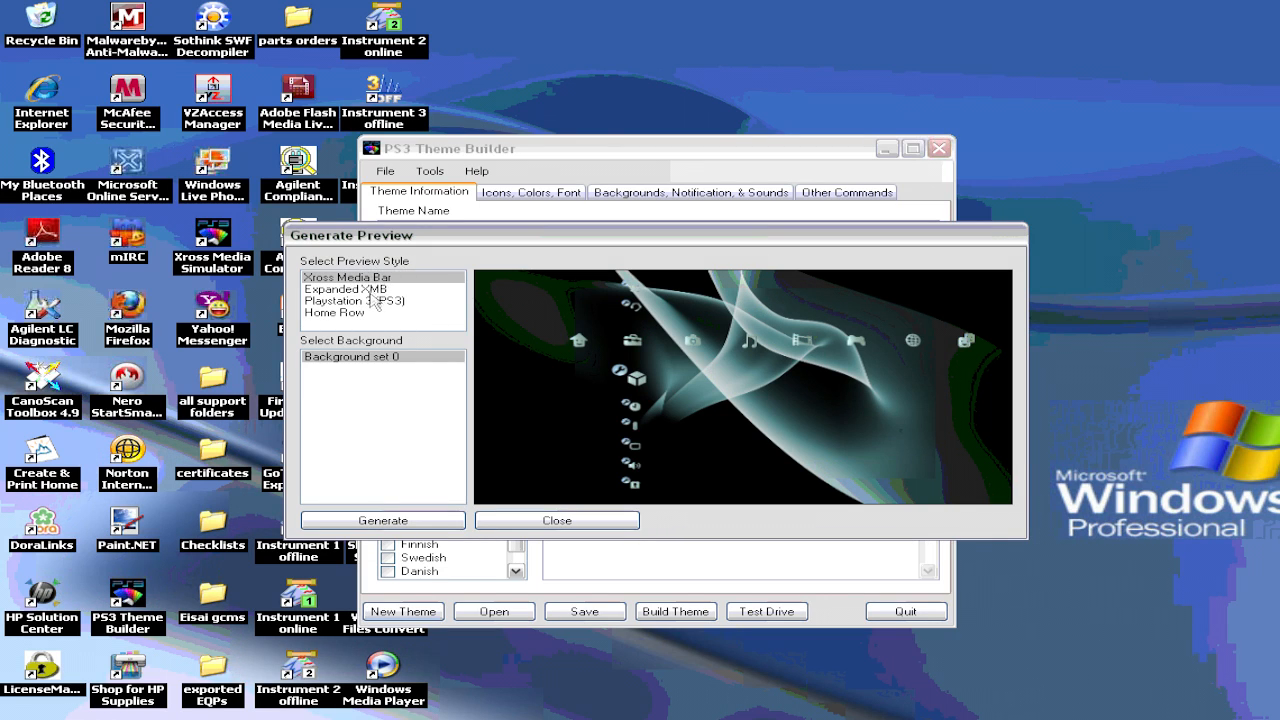
left_click(420, 521)
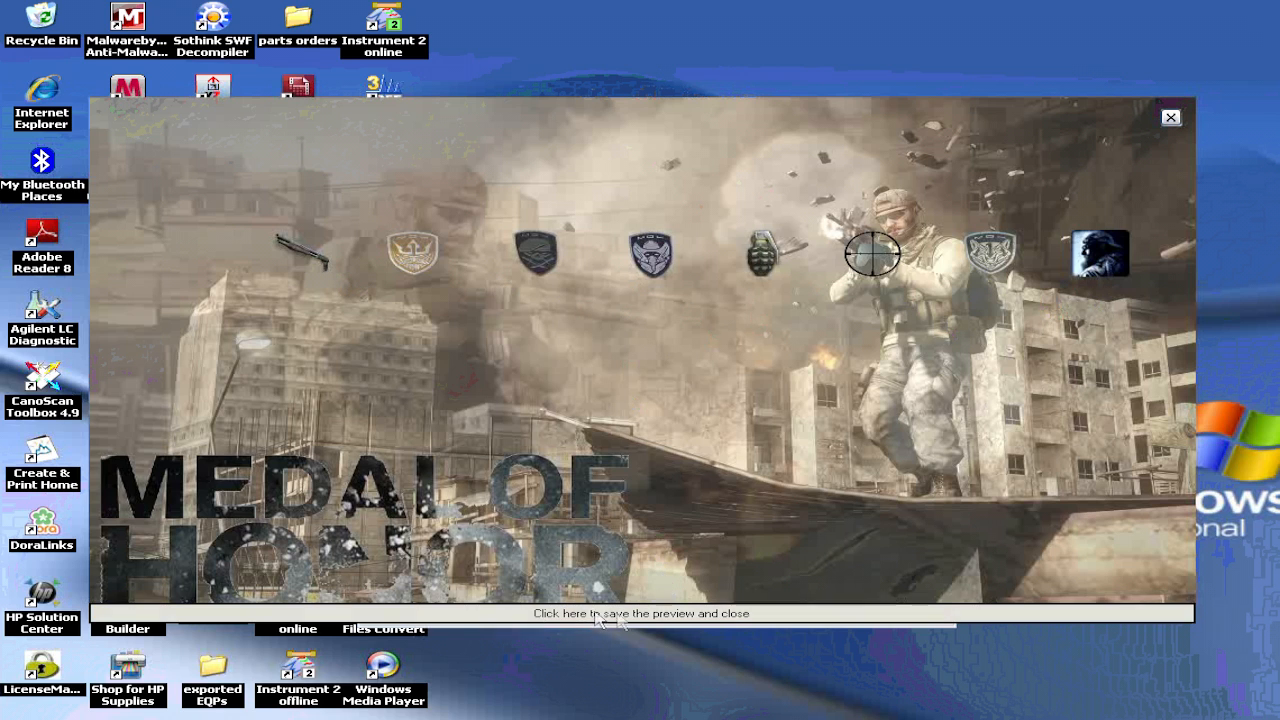
left_click(681, 618)
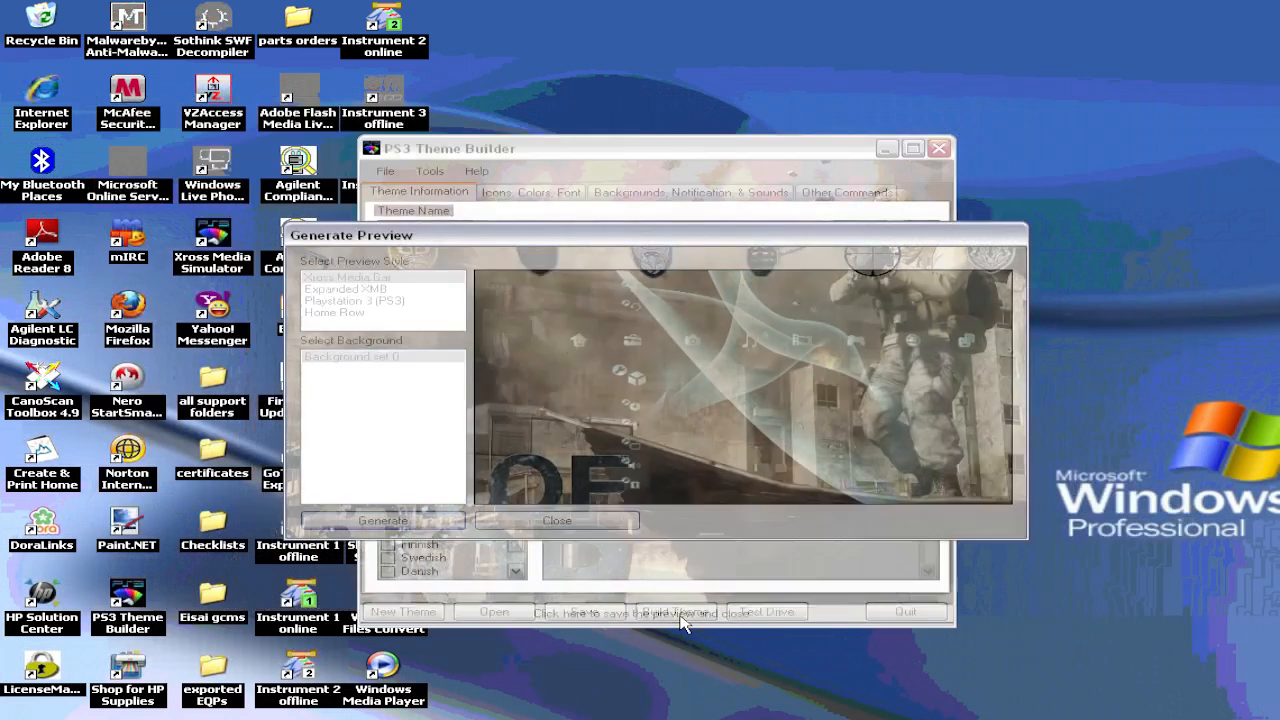
left_click(566, 520)
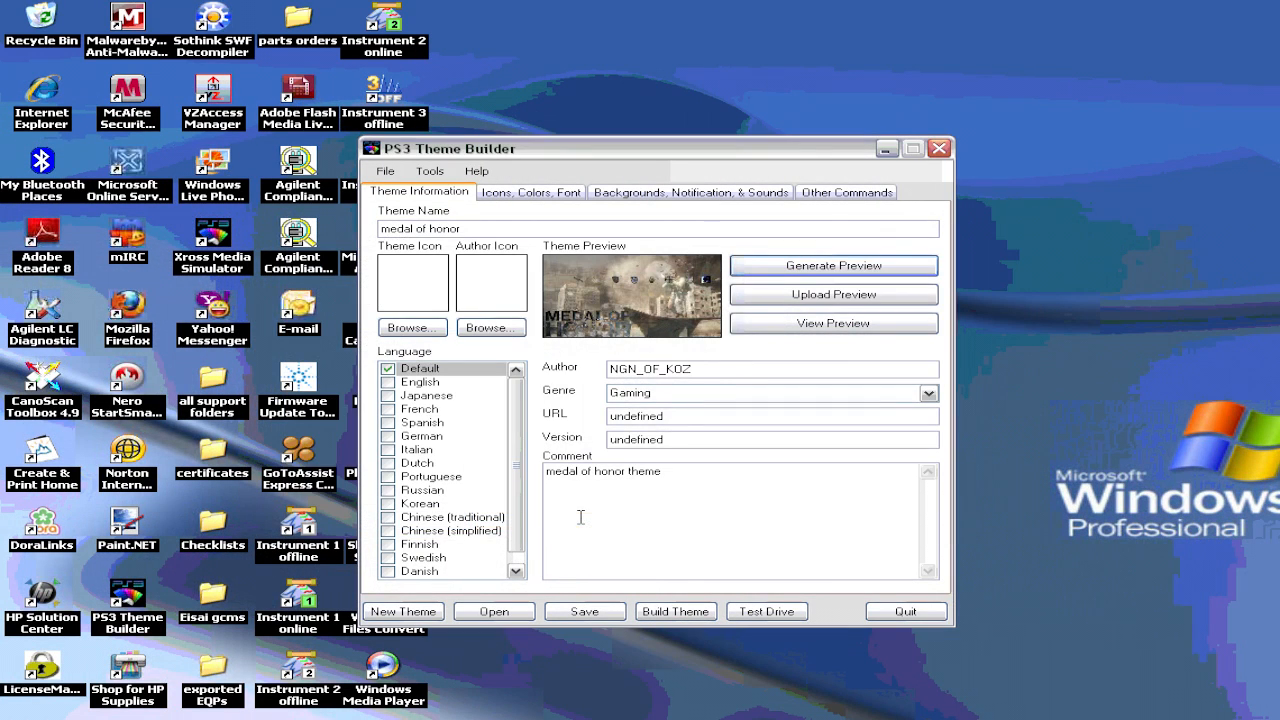
left_click(586, 614)
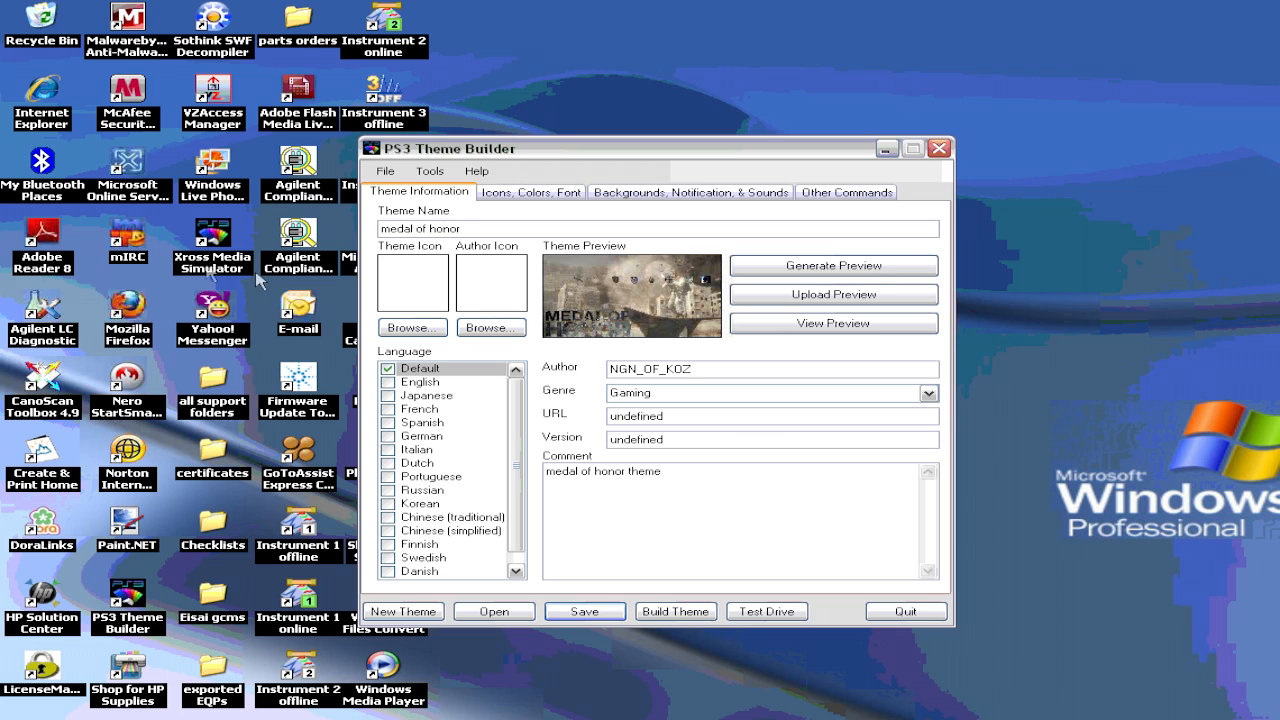
Test drive the medal of honor theme in the Xross Media Simulator, and close the simulator
left_click(767, 612)
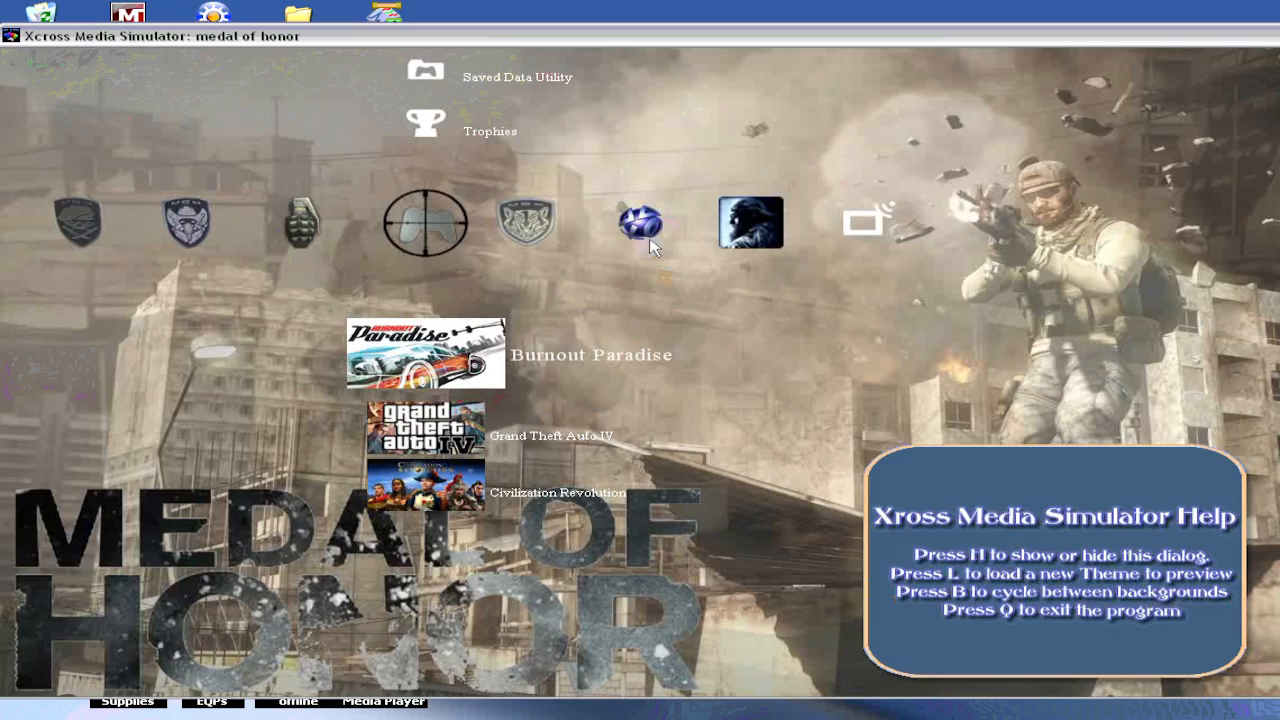
left_click_drag(1044, 42, 876, 37)
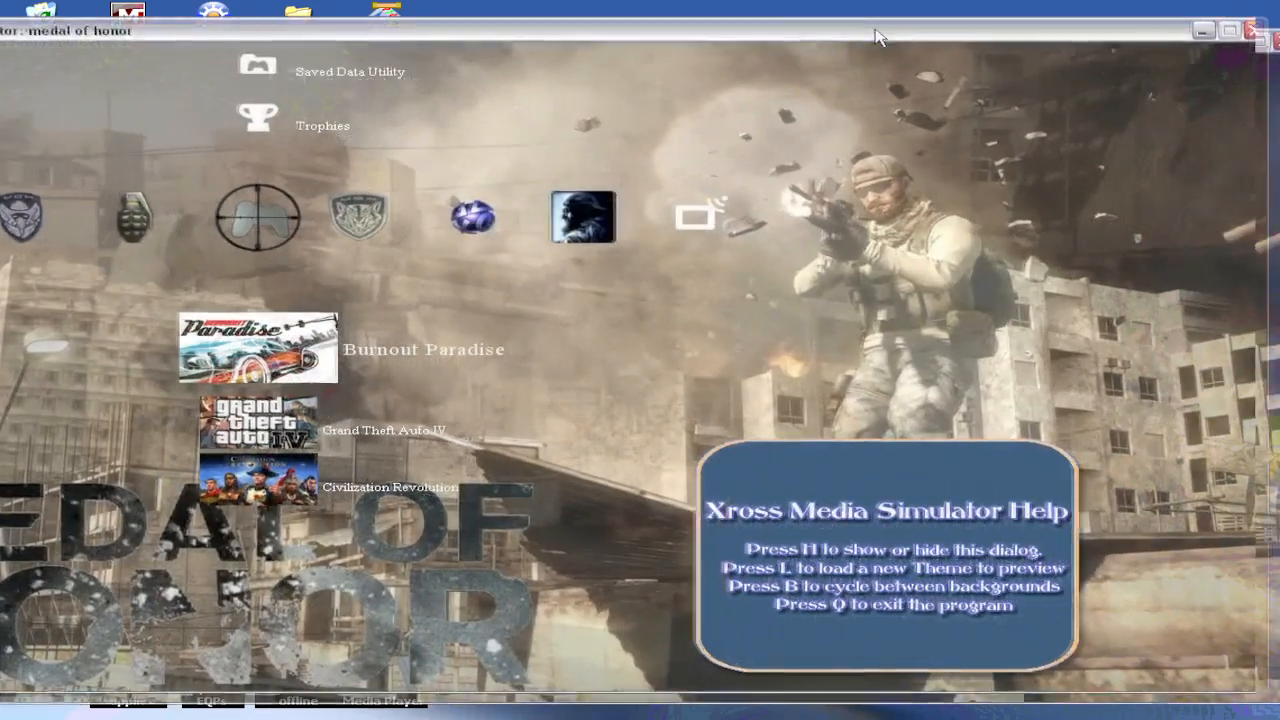
left_click(1251, 31)
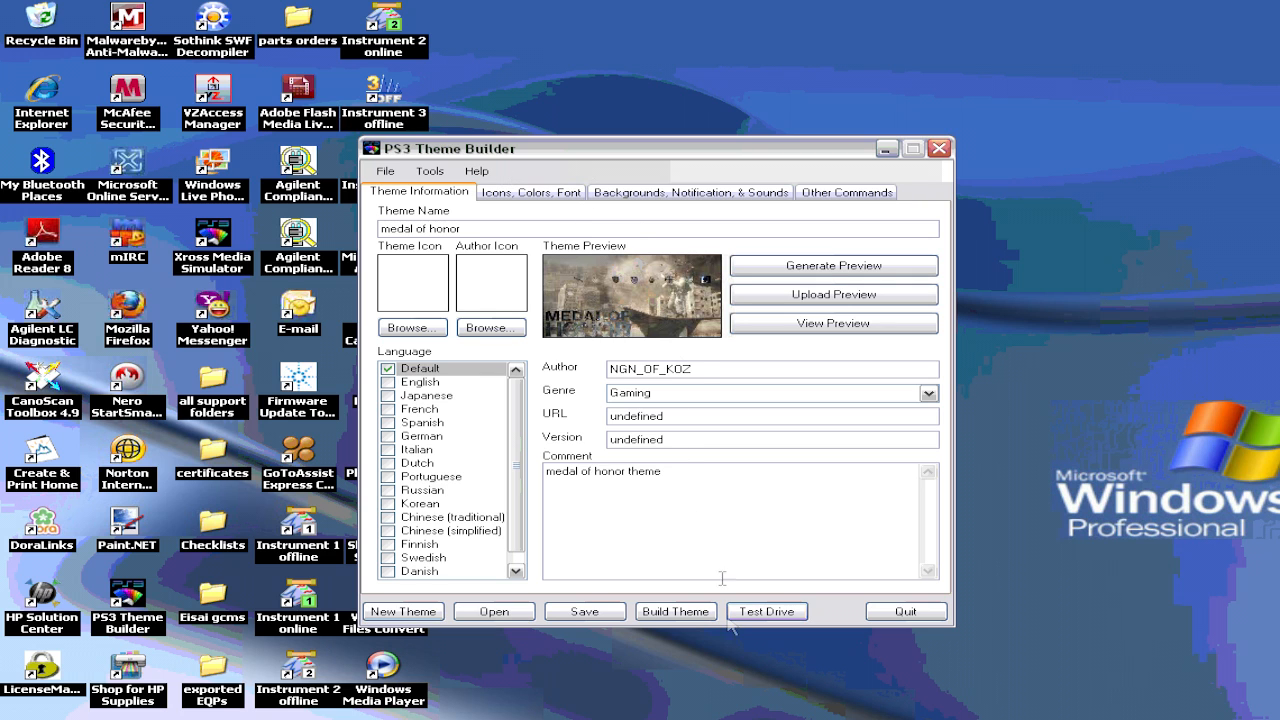
Build the medal of honor theme and dismiss the conversion console
left_click(688, 617)
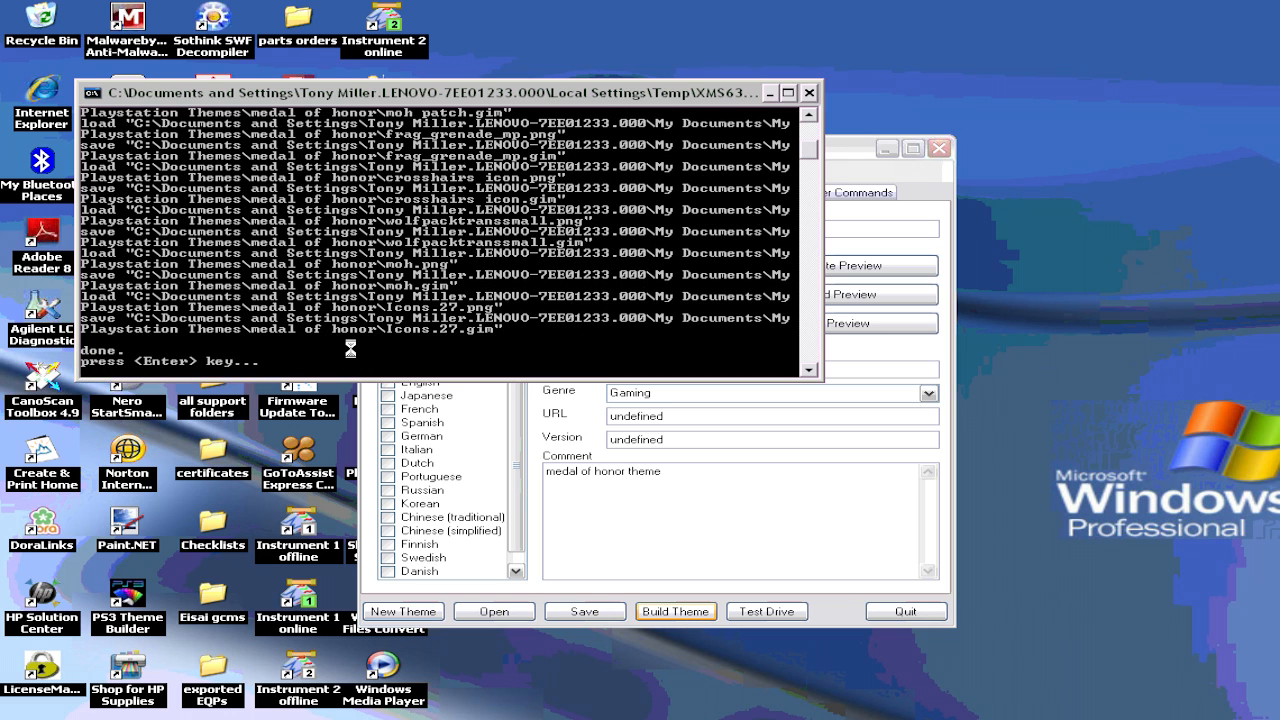
key("Return")
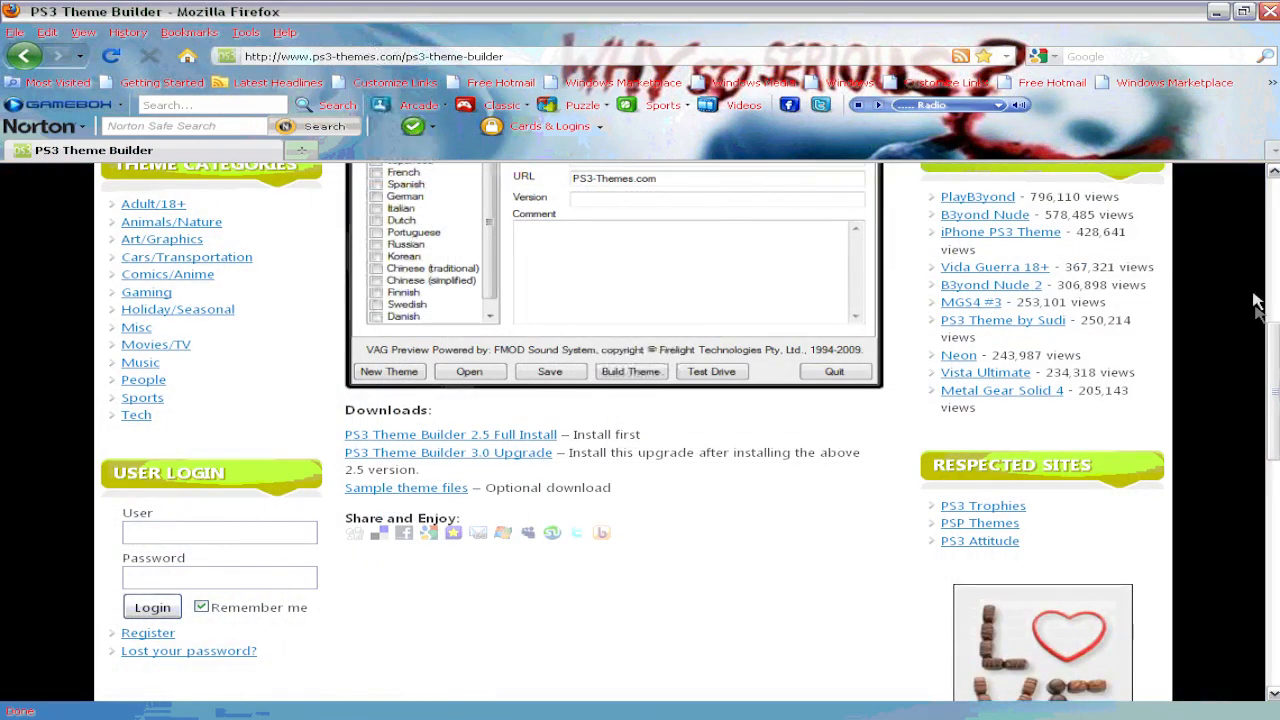
Look over the PS3 Theme Builder page on ps3-themes.com up to its site navigation, and minimize the browser
left_click_drag(1273, 341, 1274, 180)
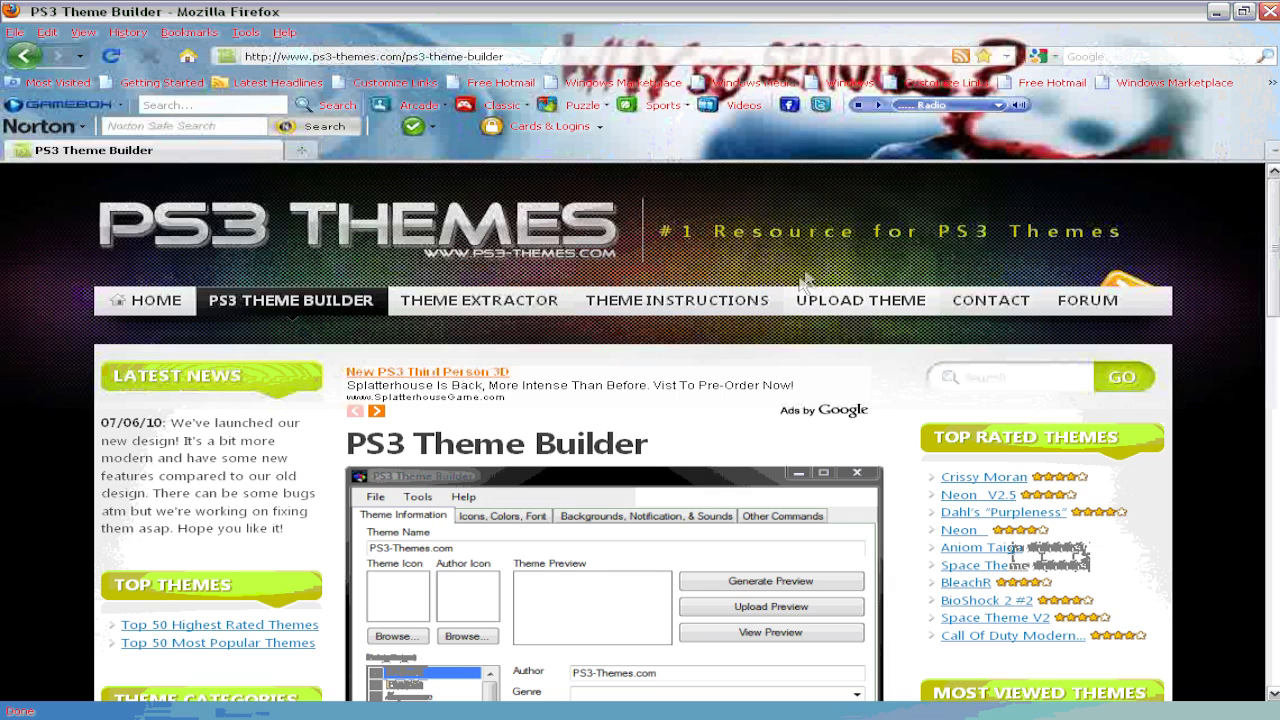
left_click(1219, 14)
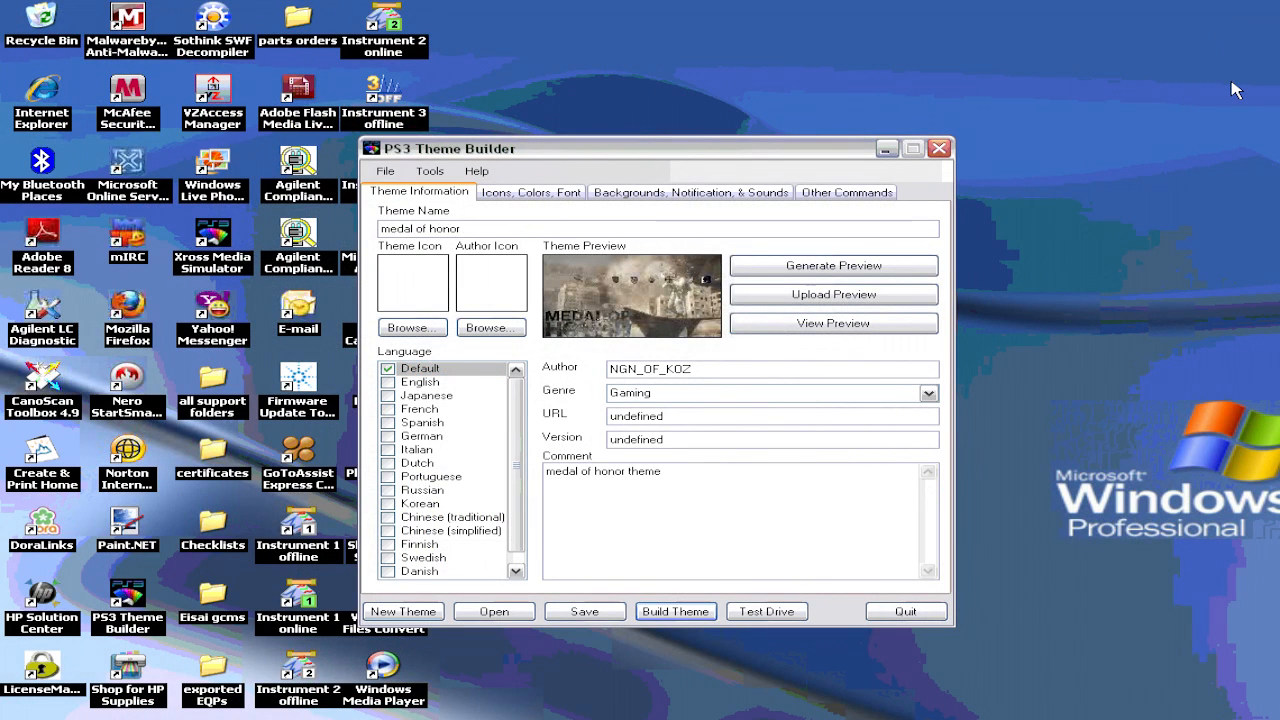
Minimize the theme builder, examine the built theme's files in the medal of honor folder under My Playstation Themes, and close the folder
left_click(887, 150)
left_click(886, 149)
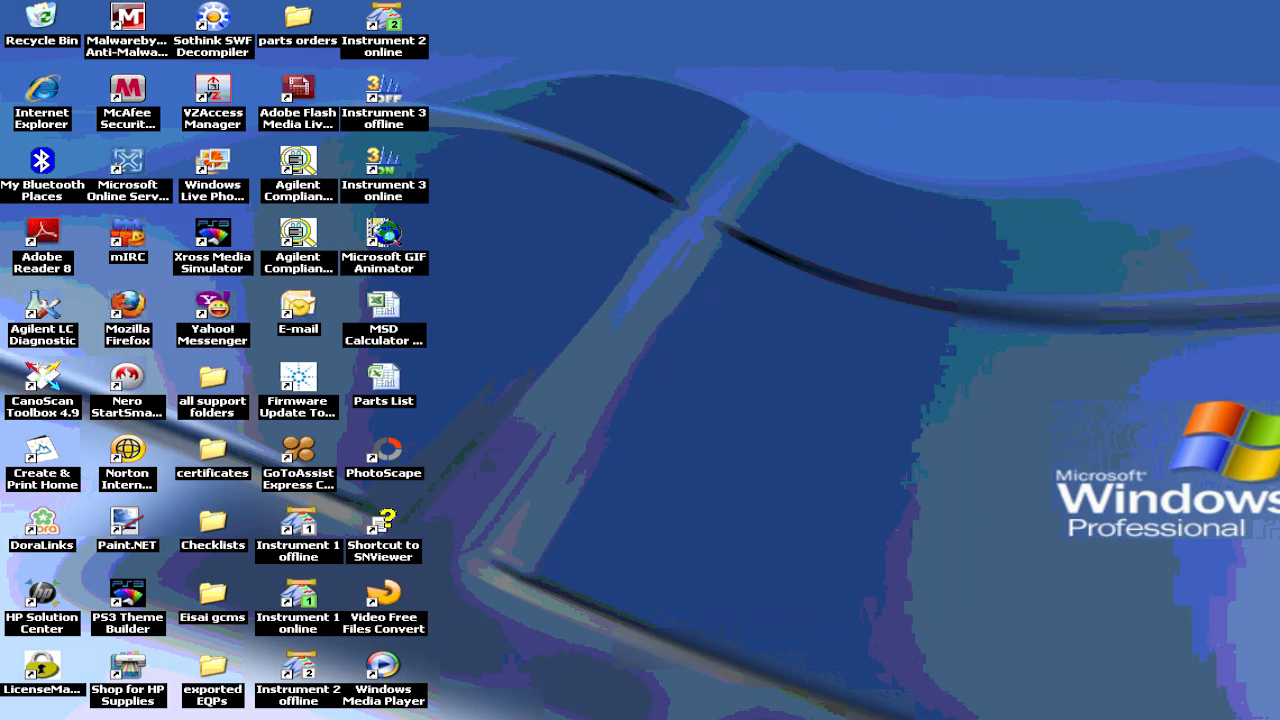
key("super")
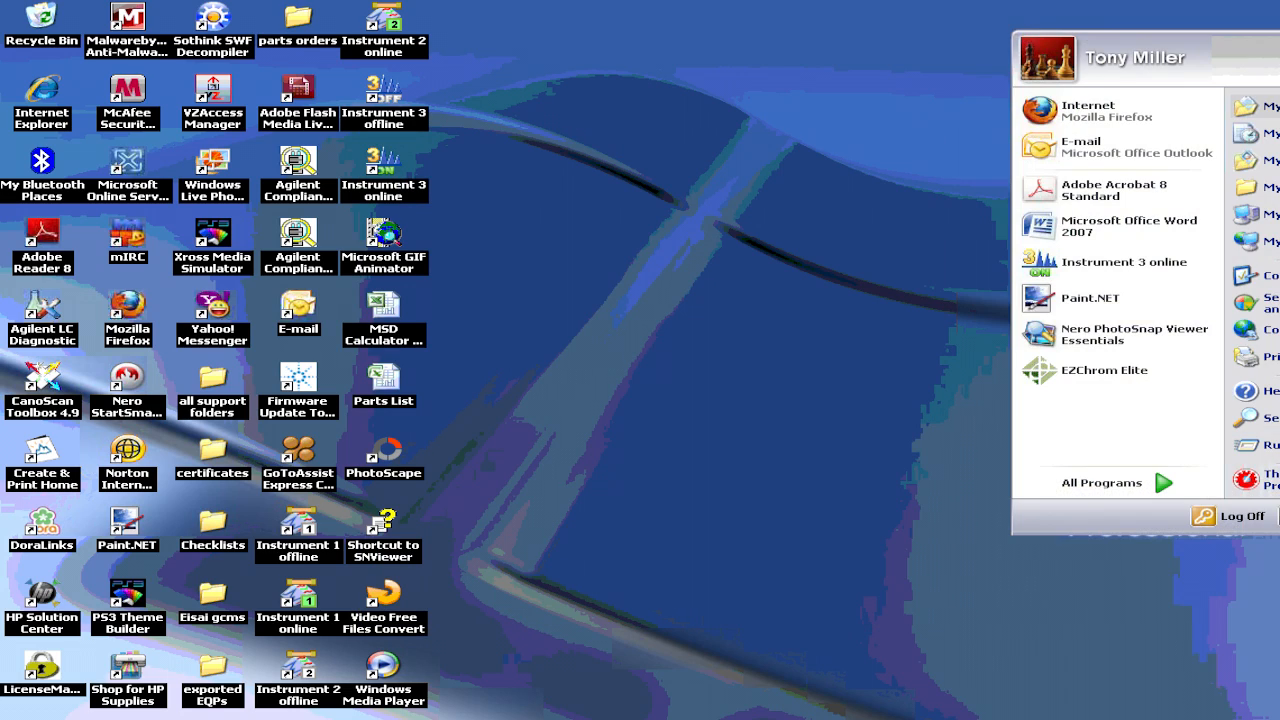
left_click(1268, 106)
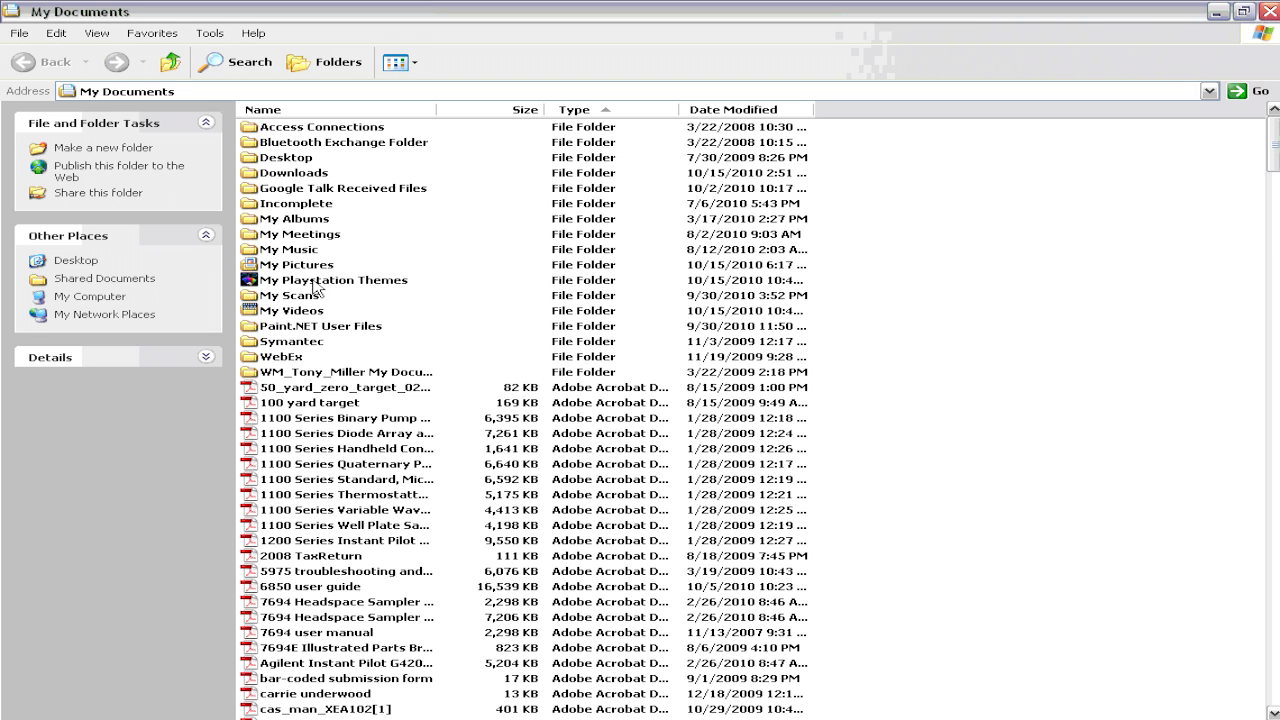
left_click(313, 286)
right_click(313, 286)
left_click(360, 294)
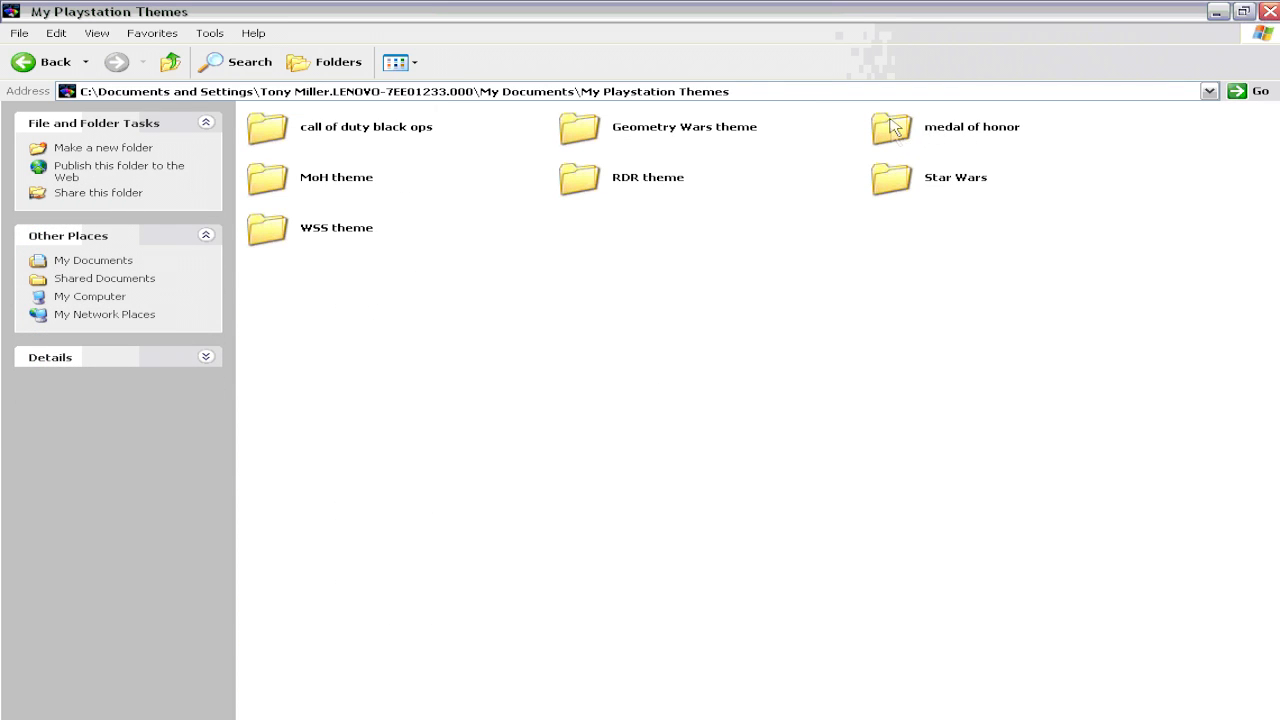
right_click(892, 133)
left_click(905, 140)
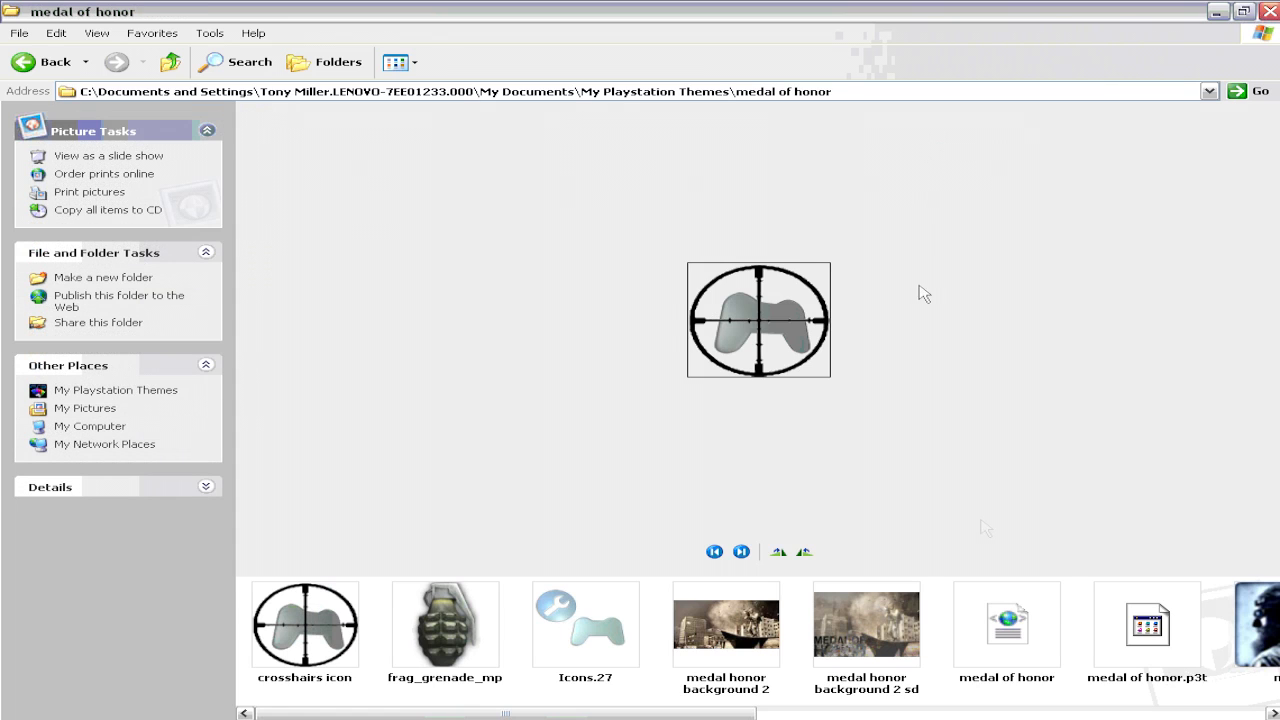
left_click_drag(650, 714, 803, 702)
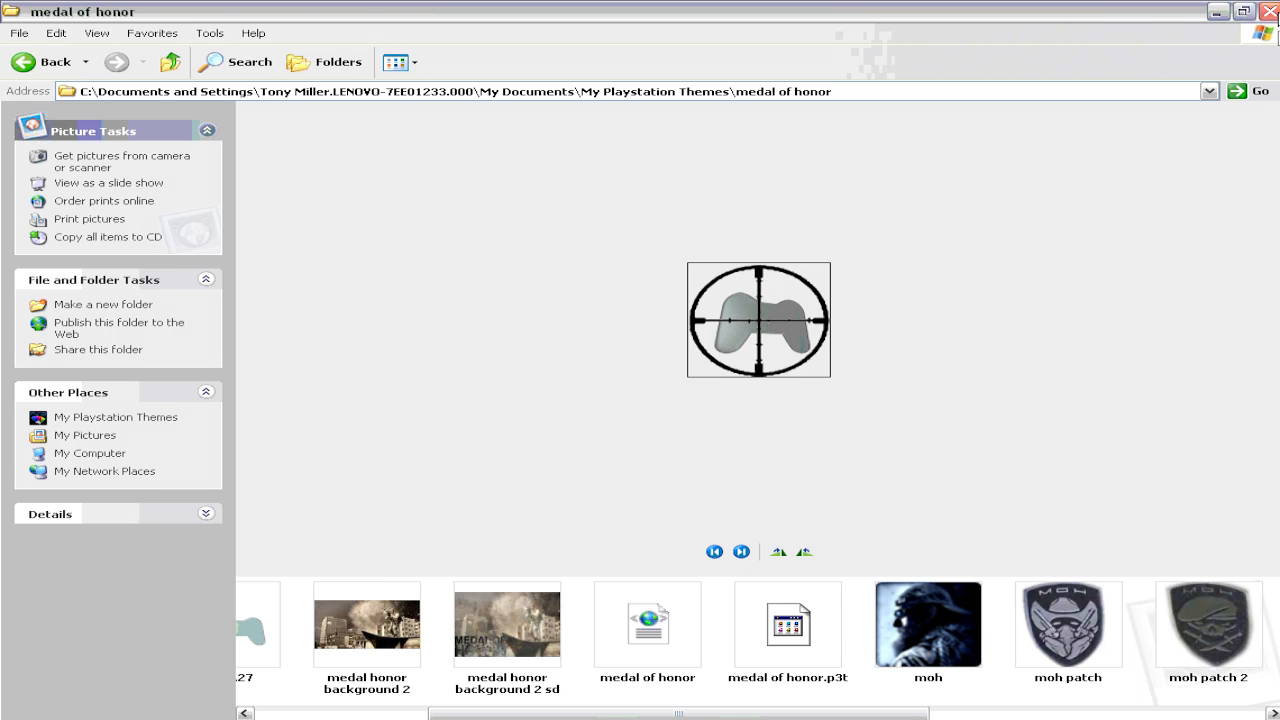
left_click(1270, 12)
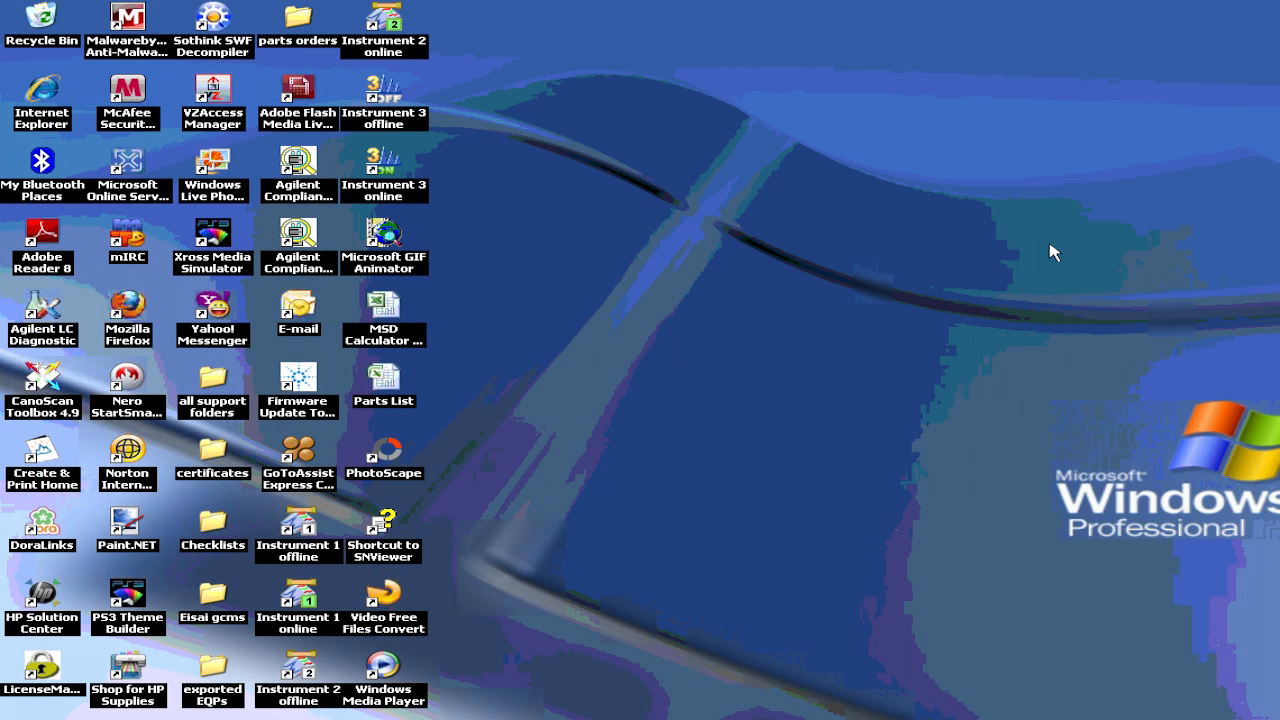